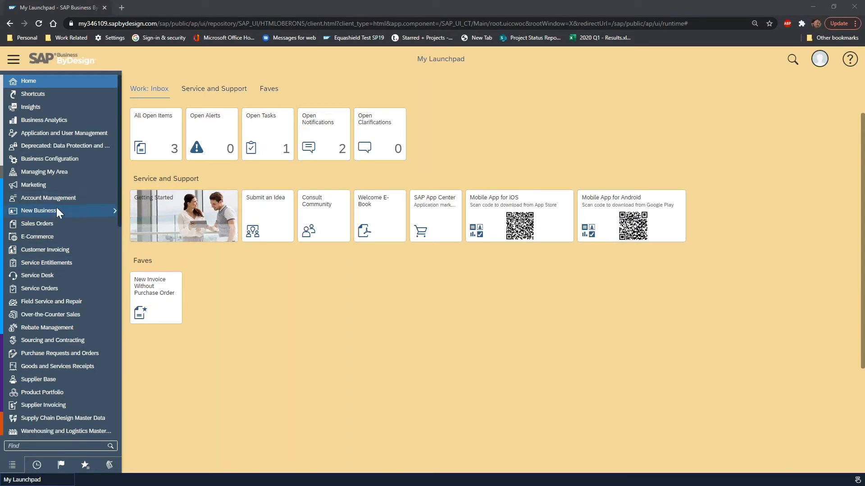
Open the General Ledger Accounts view of the General Ledger work center
{"action": "scroll", "coordinate": [56, 207], "scroll_direction": "down", "scroll_amount": 2}
{"action": "scroll", "coordinate": [75, 239], "scroll_direction": "down", "scroll_amount": 5}
{"action": "scroll", "coordinate": [78, 238], "scroll_direction": "up", "scroll_amount": 6}
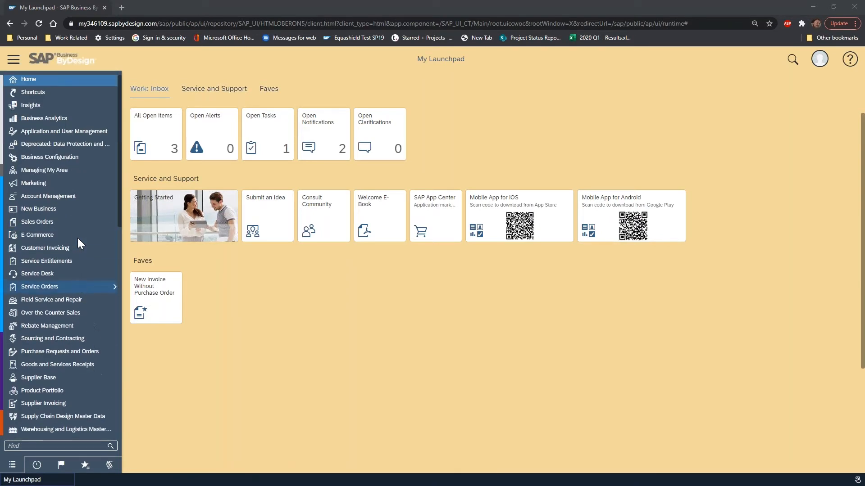
{"action": "scroll", "coordinate": [79, 239], "scroll_direction": "down", "scroll_amount": 9}
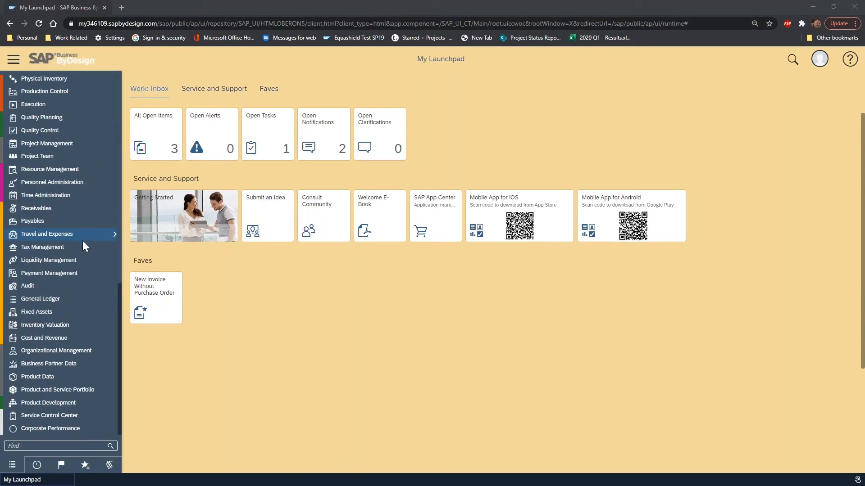
{"action": "mouse_move", "coordinate": [77, 299]}
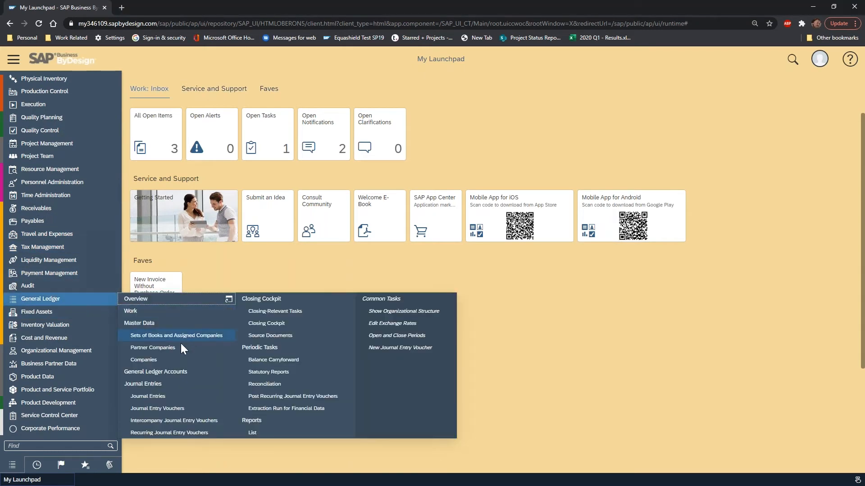
{"action": "left_click", "coordinate": [200, 372]}
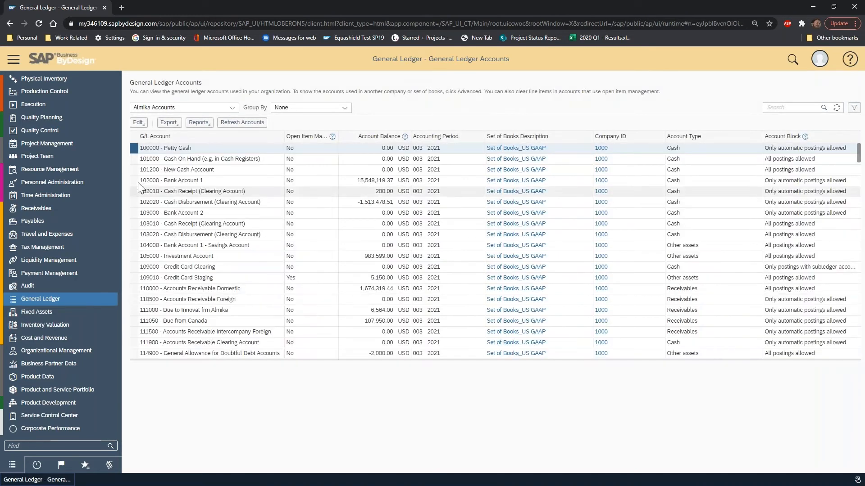
Examine the balances of the Bank Account 1 ledger account and its Cash Receipt and Cash Disbursement clearing accounts
{"action": "left_click", "coordinate": [132, 180]}
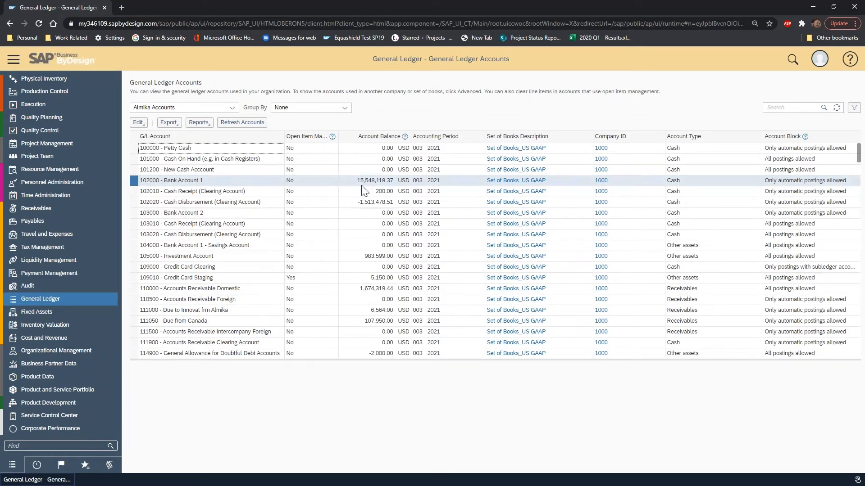
{"action": "left_click", "coordinate": [136, 190]}
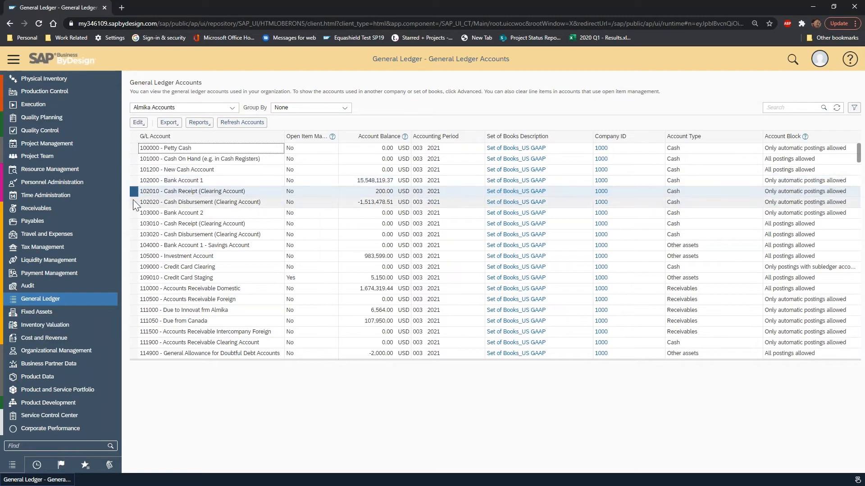
{"action": "left_click", "coordinate": [134, 202]}
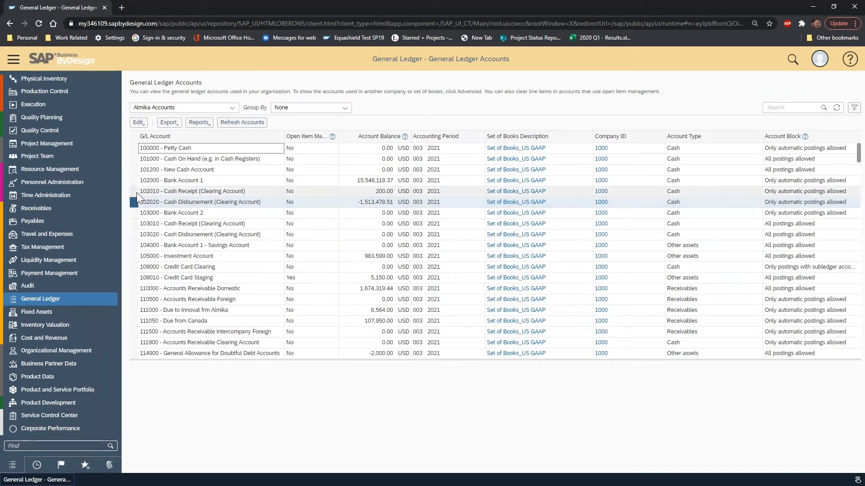
{"action": "left_click", "coordinate": [136, 192]}
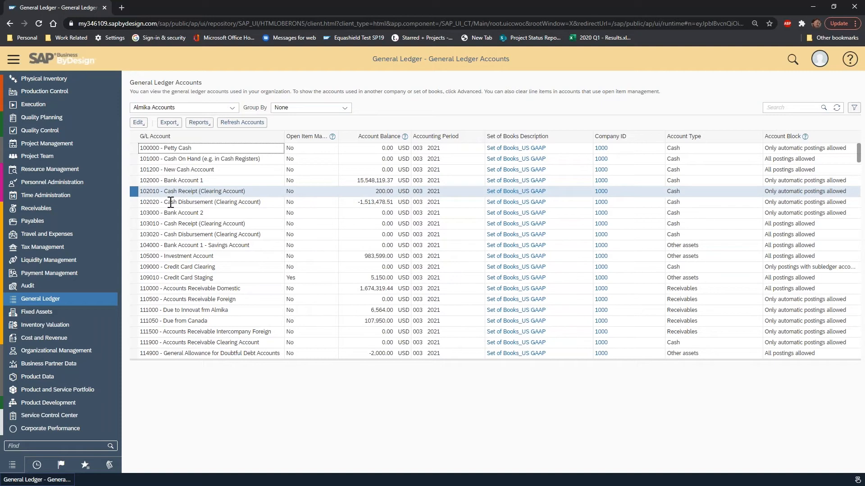
{"action": "left_click", "coordinate": [225, 202]}
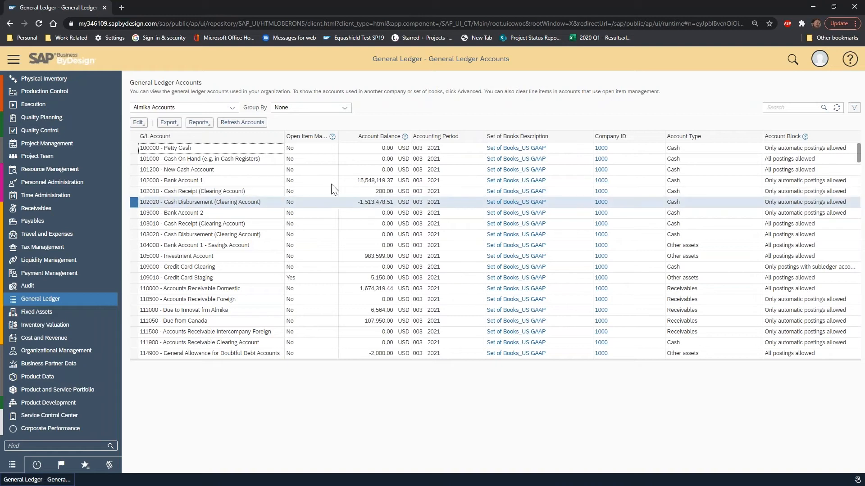
{"action": "left_click", "coordinate": [134, 181]}
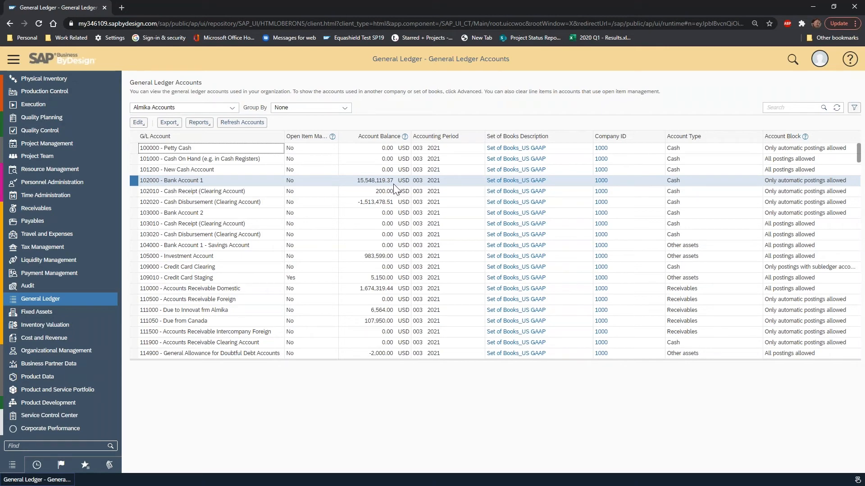
{"action": "left_click", "coordinate": [133, 201]}
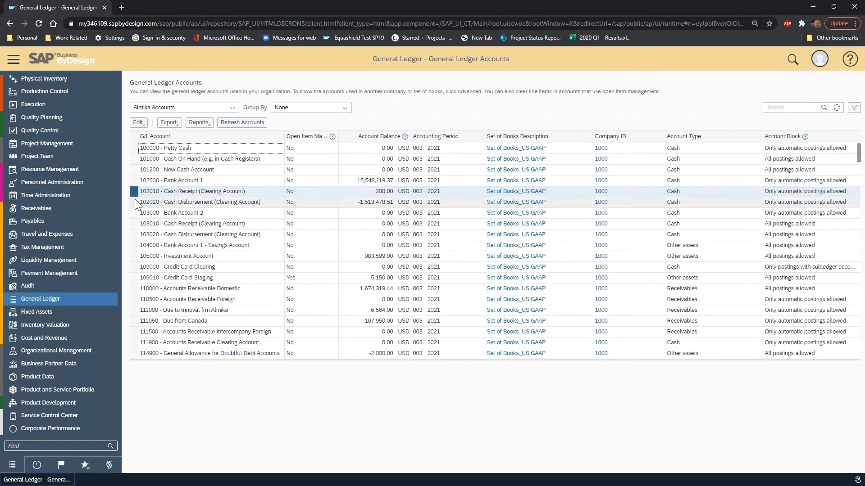
{"action": "left_click", "coordinate": [137, 191]}
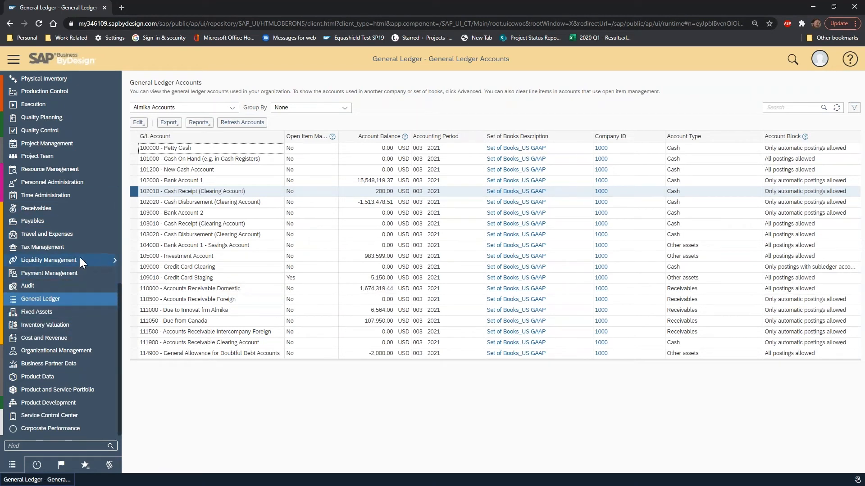
From My Banks in Liquidity Management, open the bank accounts of Bank of Cleveland for editing
{"action": "mouse_move", "coordinate": [80, 258]}
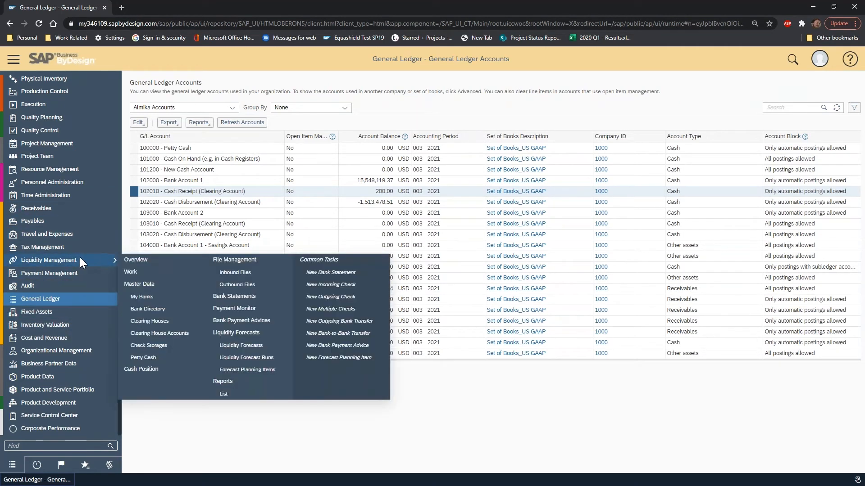
{"action": "left_click", "coordinate": [166, 298]}
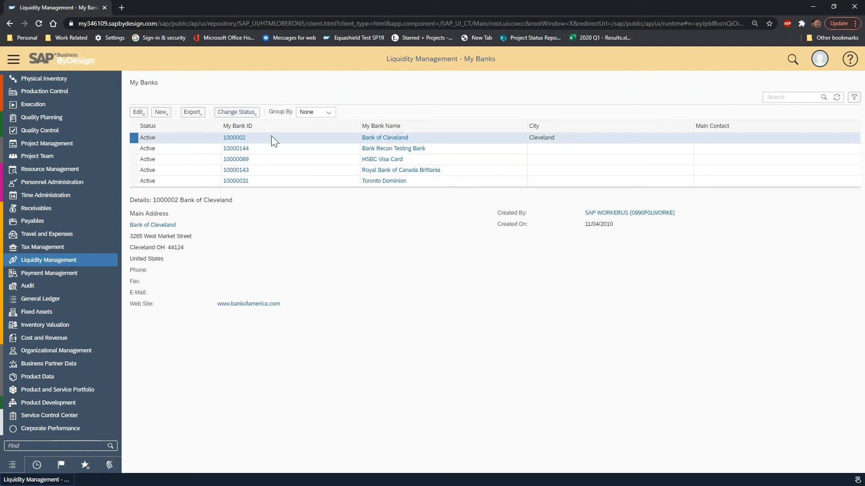
{"action": "left_click", "coordinate": [138, 112]}
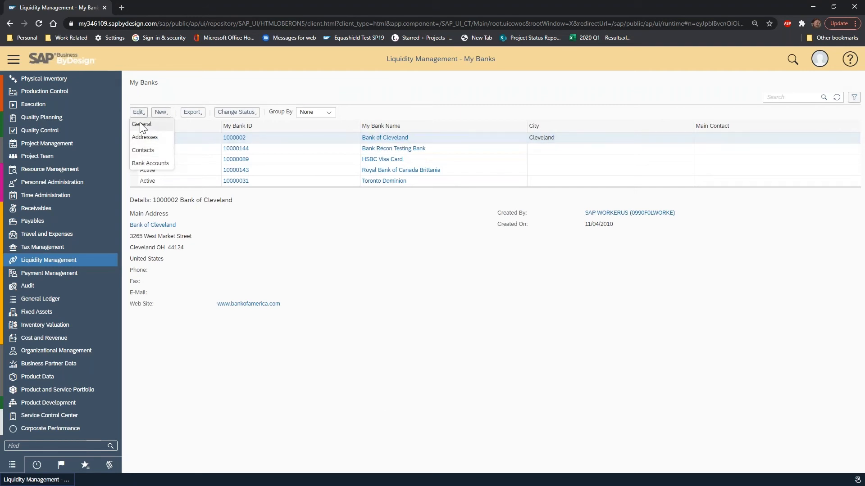
{"action": "left_click", "coordinate": [151, 164]}
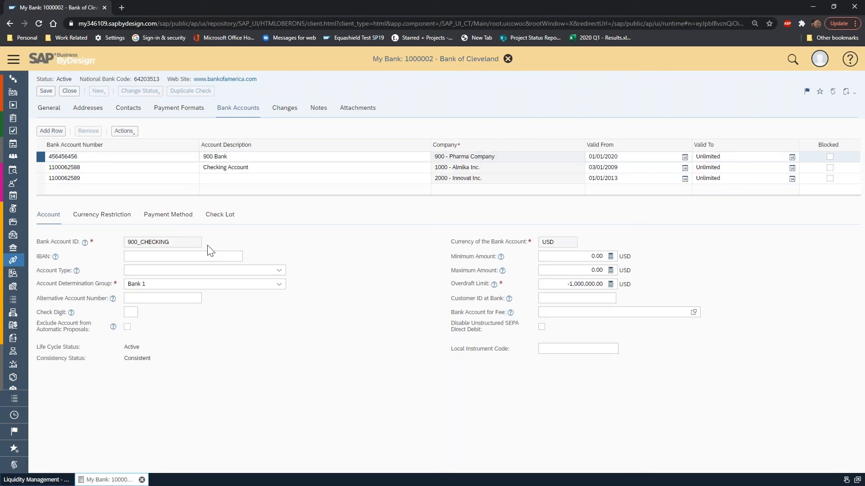
Review the account determination group options for the 900 Bank account, and close the bank record without changing anything
{"action": "left_click", "coordinate": [279, 284]}
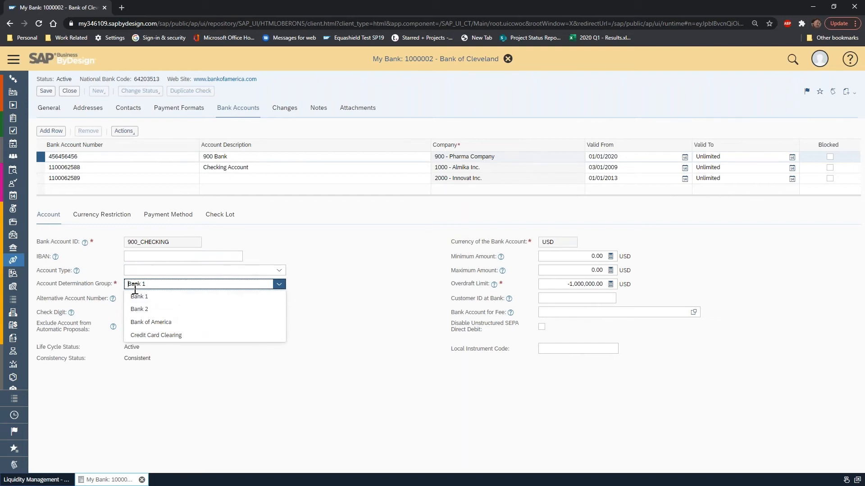
{"action": "left_click", "coordinate": [333, 290]}
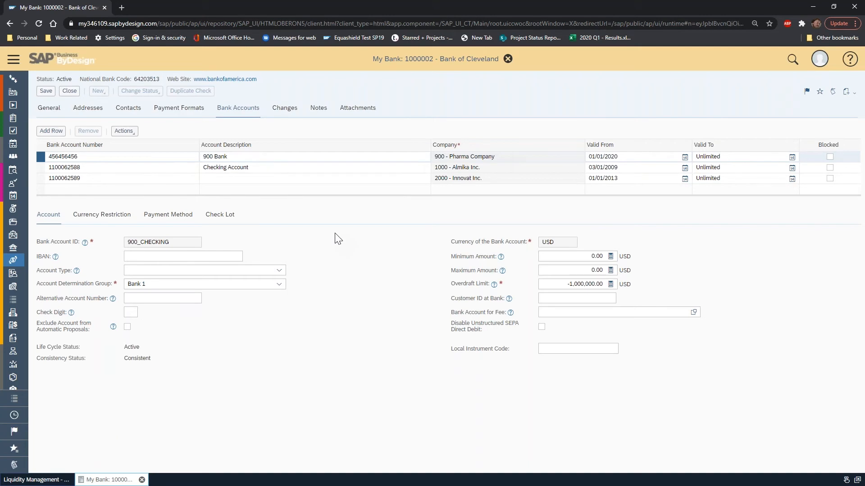
{"action": "left_click", "coordinate": [70, 91]}
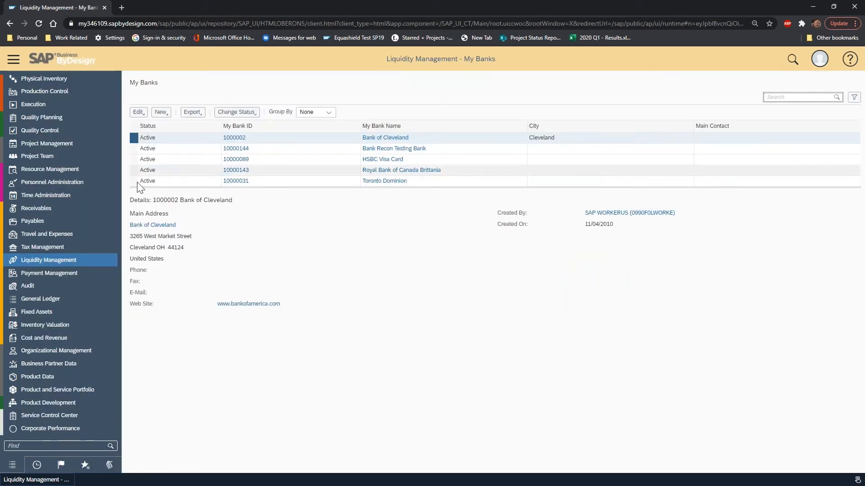
Open the Bank Statements list in Liquidity Management and review its predefined queries and advanced filter fields
{"action": "mouse_move", "coordinate": [88, 262]}
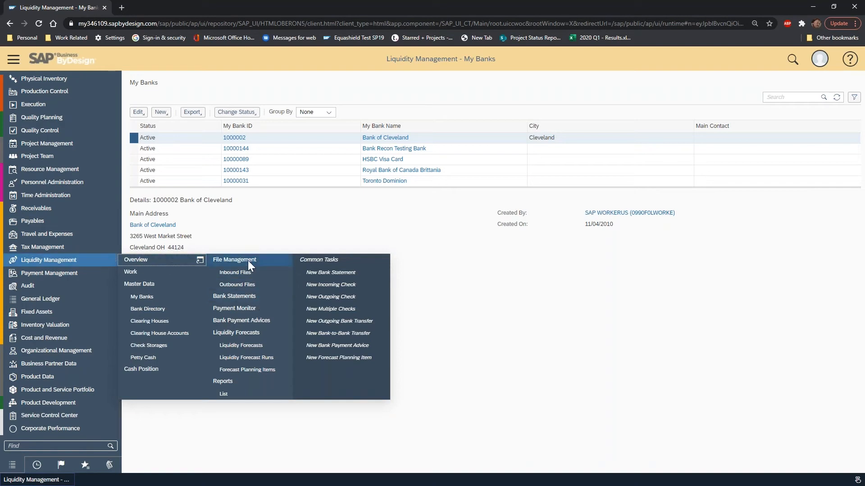
{"action": "left_click", "coordinate": [265, 298]}
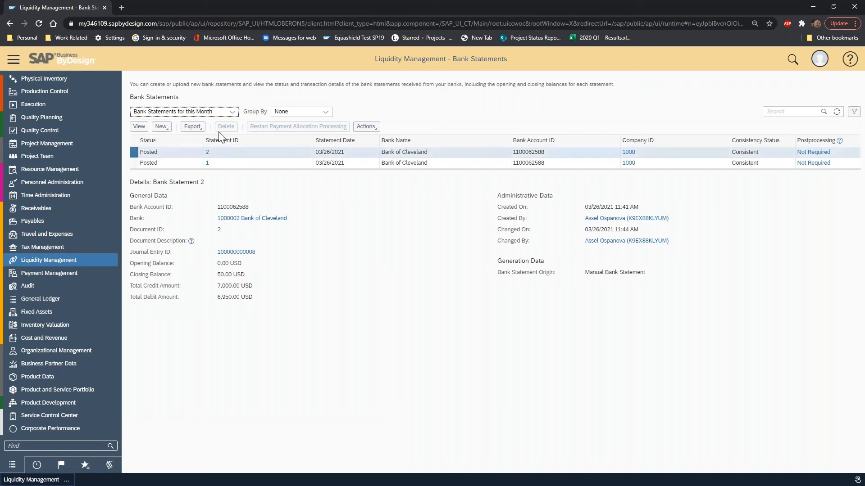
{"action": "left_click", "coordinate": [225, 112]}
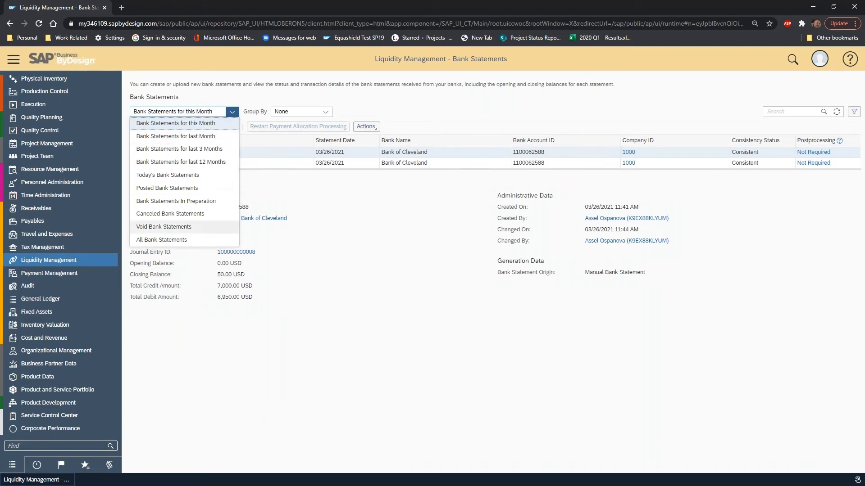
{"action": "left_click", "coordinate": [264, 100]}
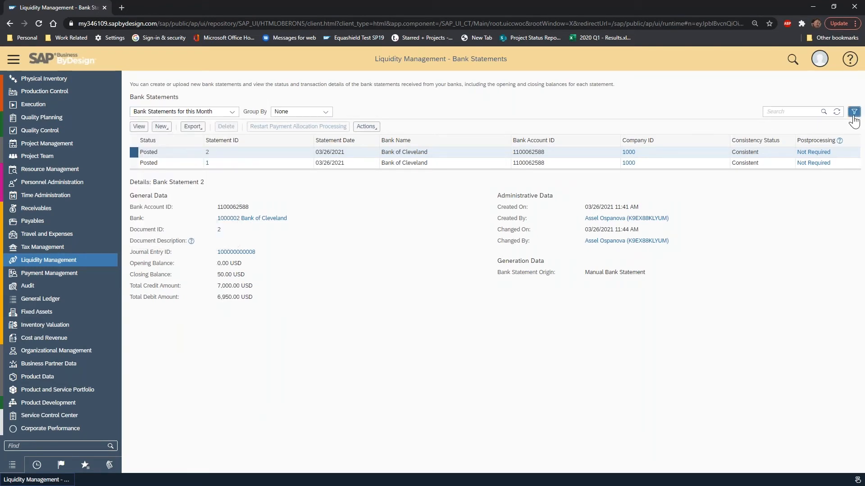
{"action": "left_click", "coordinate": [850, 112]}
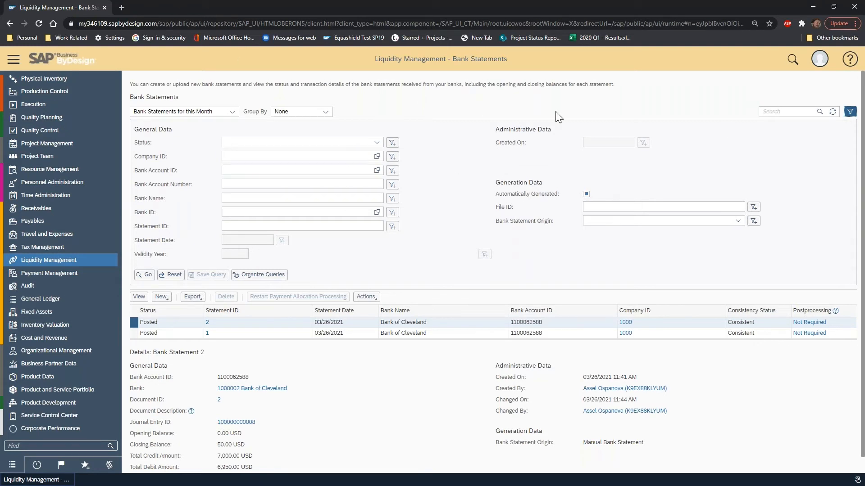
{"action": "left_click", "coordinate": [849, 114]}
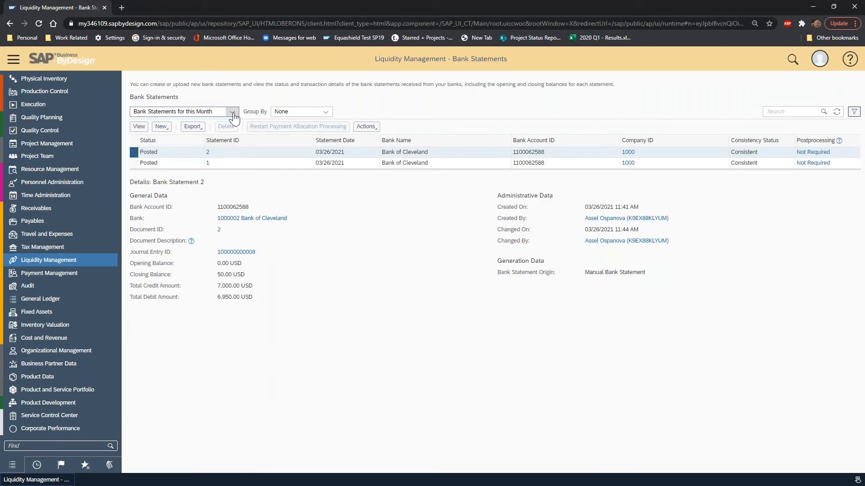
Switch the bank statement list to All Bank Statements
{"action": "left_click", "coordinate": [232, 111]}
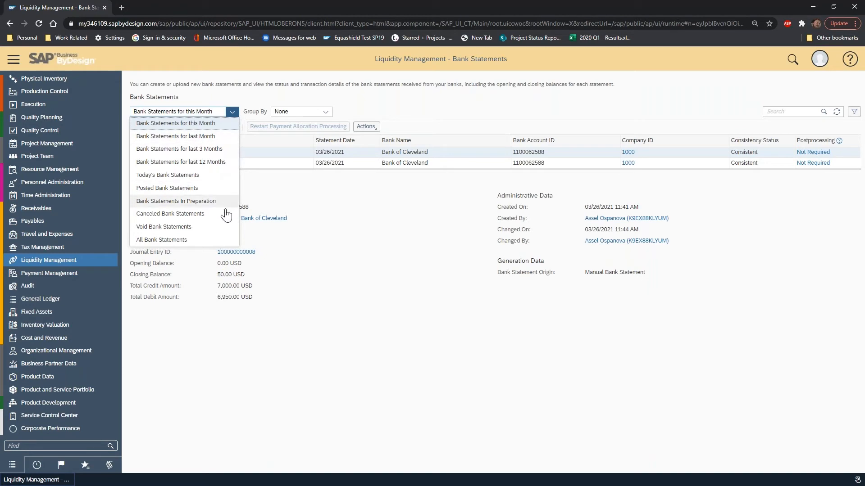
{"action": "left_click", "coordinate": [207, 240]}
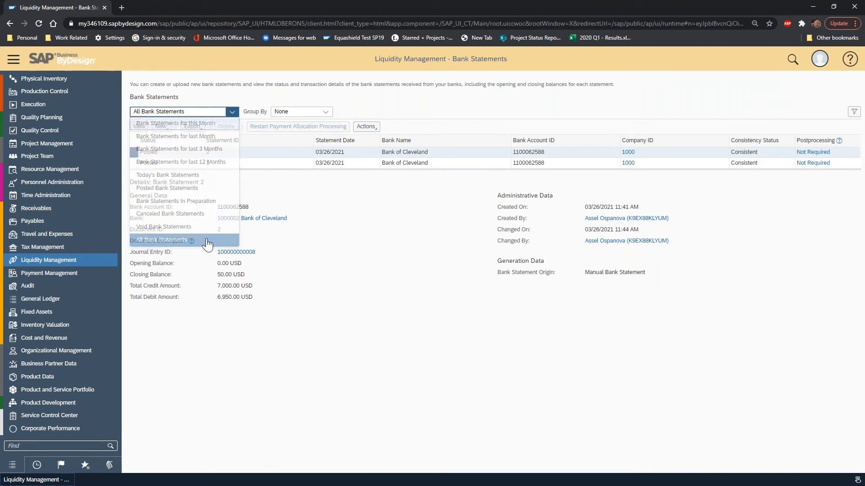
{"action": "left_click", "coordinate": [480, 160]}
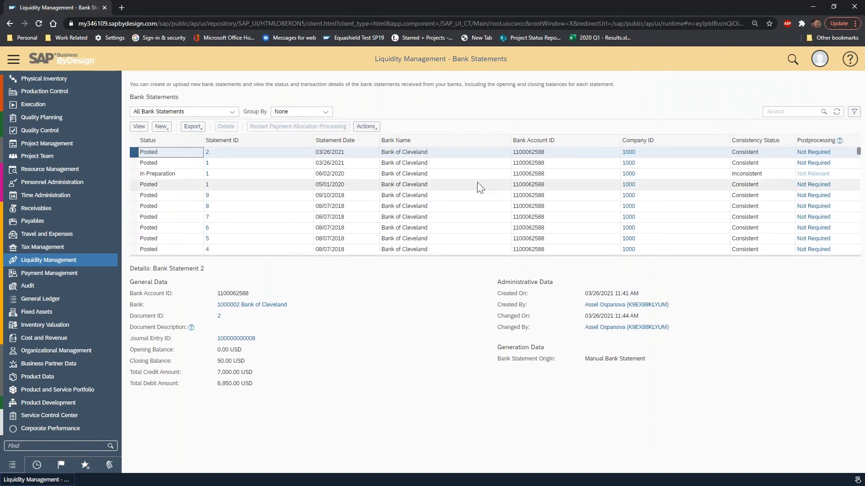
Compare the opening and closing balances of the statements dated 04/25/2017, 07/23/2017 and 10/17/2017, and check the postprocessing statuses in the list
{"action": "scroll", "coordinate": [481, 192], "scroll_direction": "down", "scroll_amount": 5}
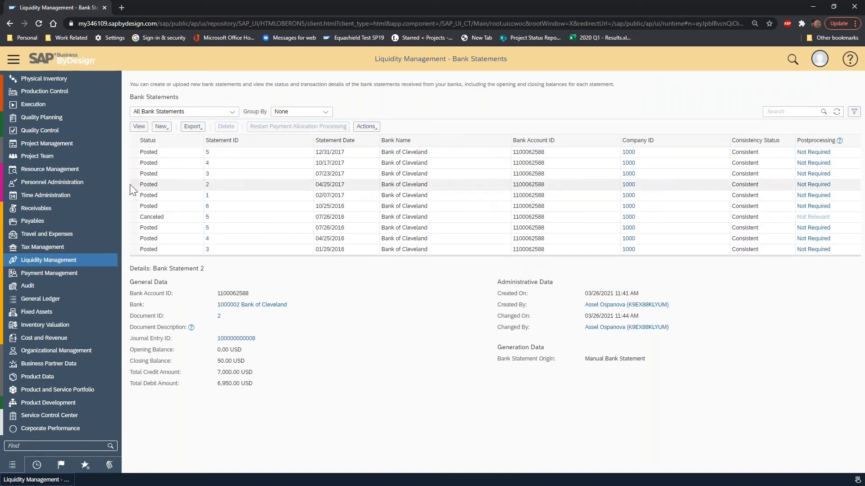
{"action": "left_click", "coordinate": [135, 185]}
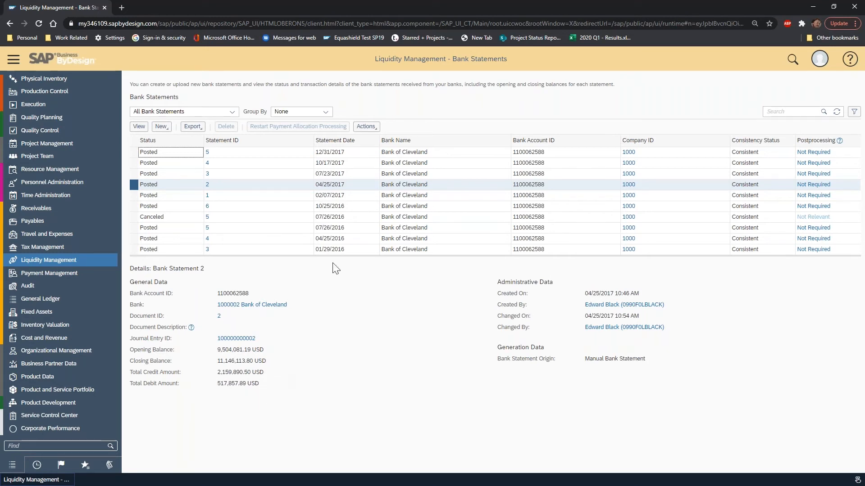
{"action": "left_click", "coordinate": [135, 173]}
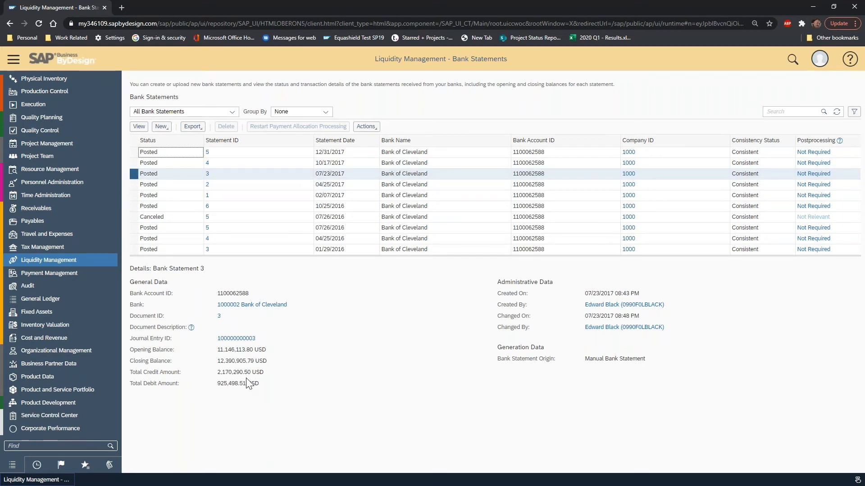
{"action": "left_click", "coordinate": [136, 162]}
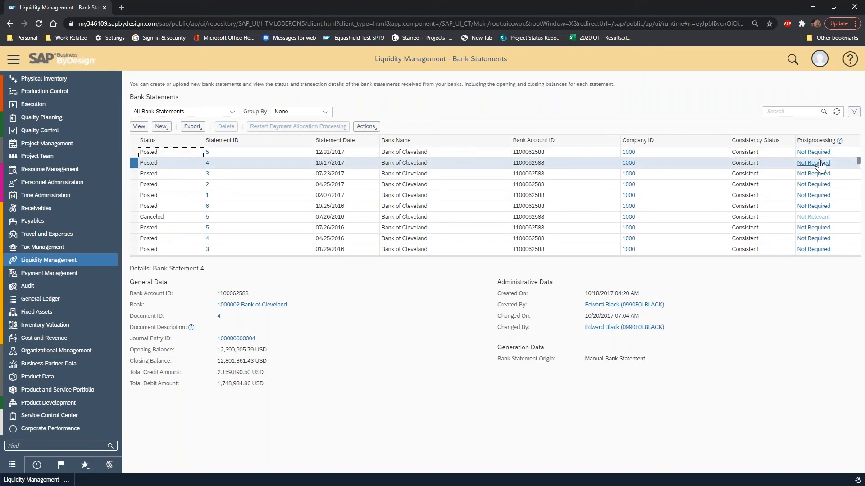
{"action": "scroll", "coordinate": [831, 179], "scroll_direction": "up", "scroll_amount": 5}
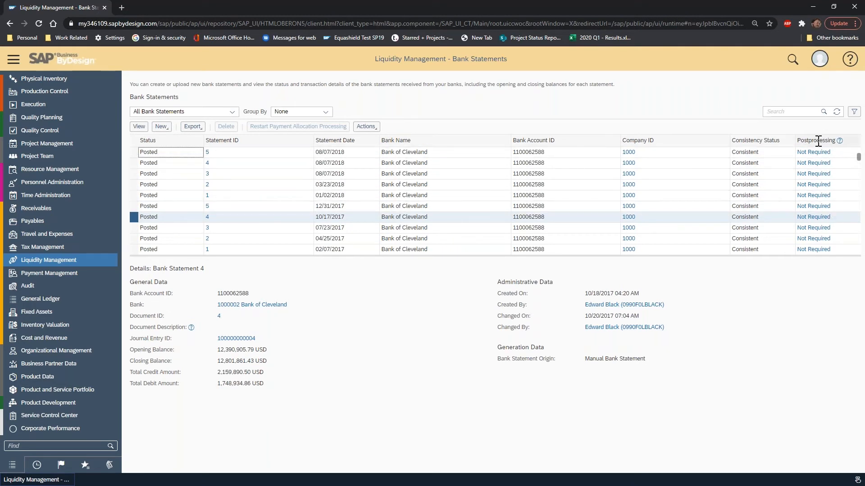
{"action": "scroll", "coordinate": [827, 193], "scroll_direction": "up", "scroll_amount": 3}
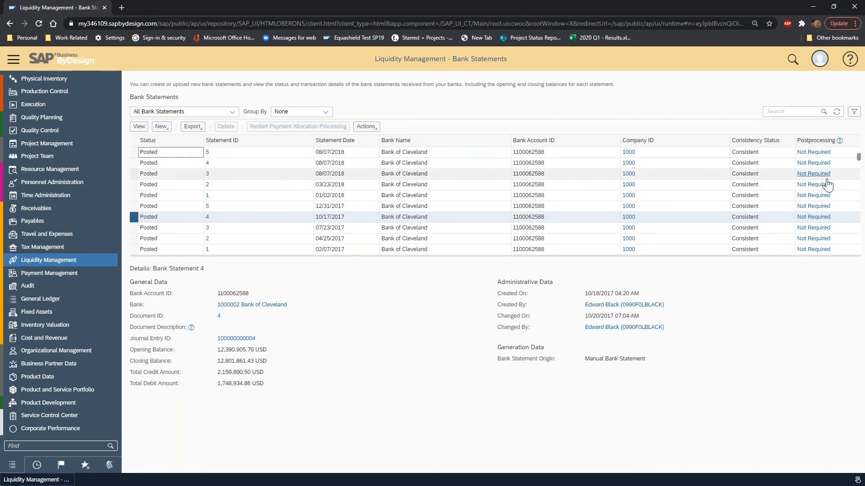
{"action": "scroll", "coordinate": [825, 192], "scroll_direction": "up", "scroll_amount": 6}
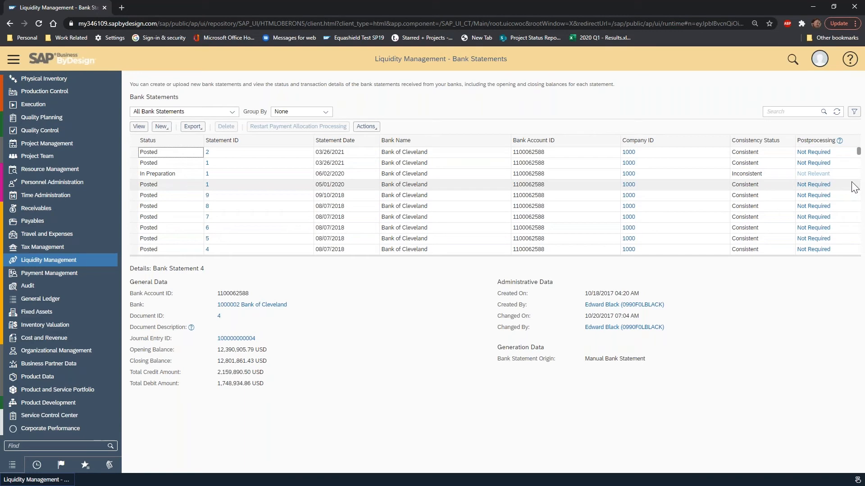
Open Payment Allocation in Payment Management and review its predefined queries, leaving the list on In Preparation Payment Allocations
{"action": "mouse_move", "coordinate": [94, 258]}
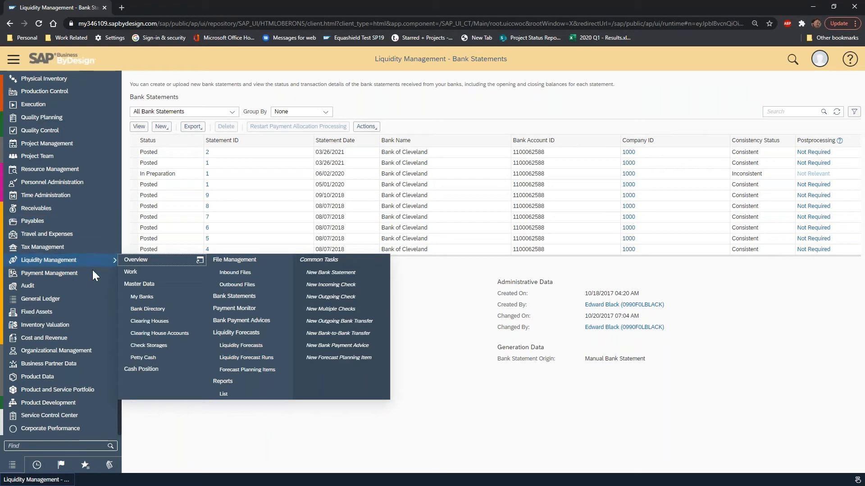
{"action": "mouse_move", "coordinate": [86, 274]}
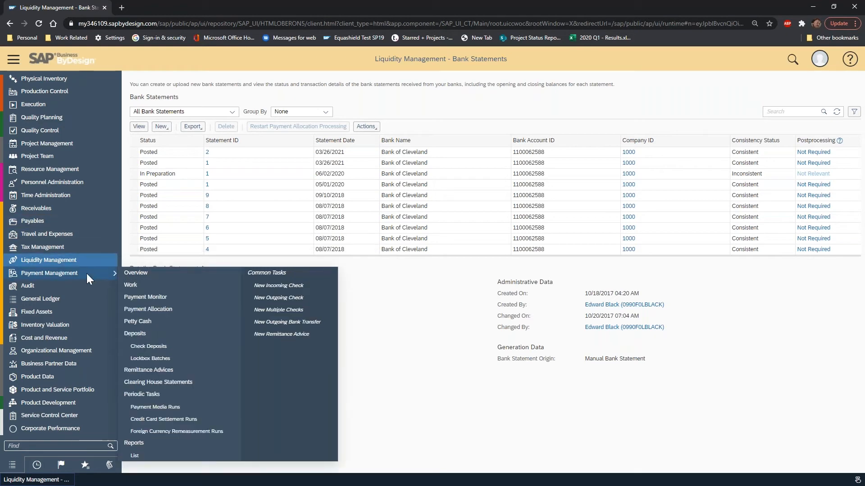
{"action": "left_click", "coordinate": [176, 309]}
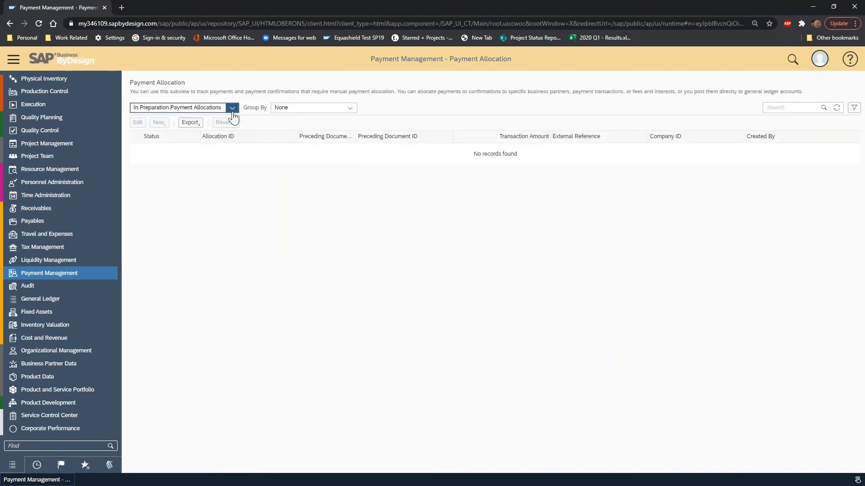
{"action": "left_click", "coordinate": [233, 110]}
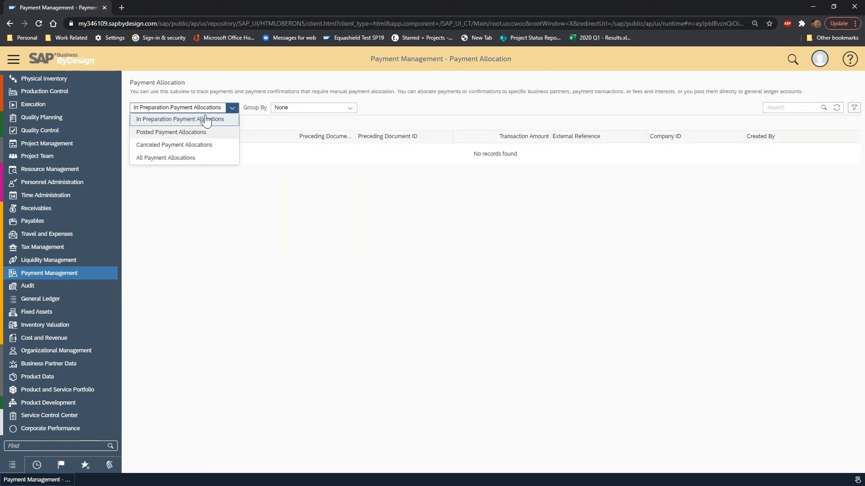
{"action": "left_click", "coordinate": [215, 105]}
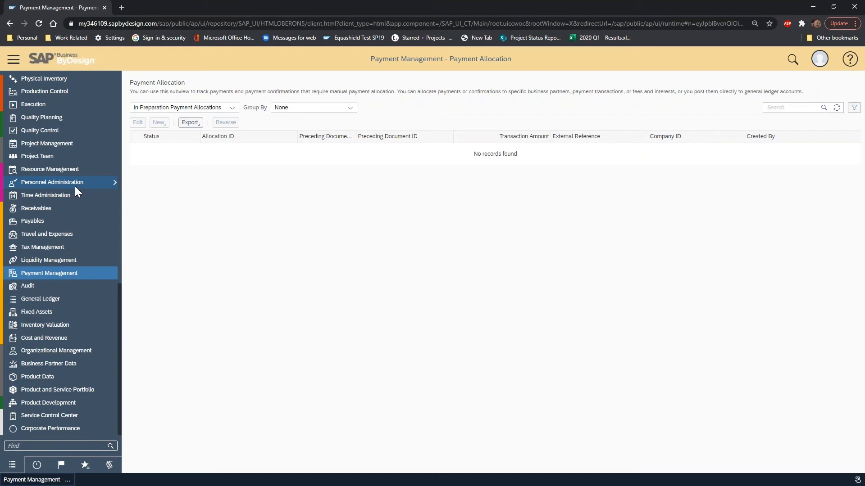
Return to the Bank Statements list in Liquidity Management, check its creation options, and start a new bank statement
{"action": "mouse_move", "coordinate": [87, 262]}
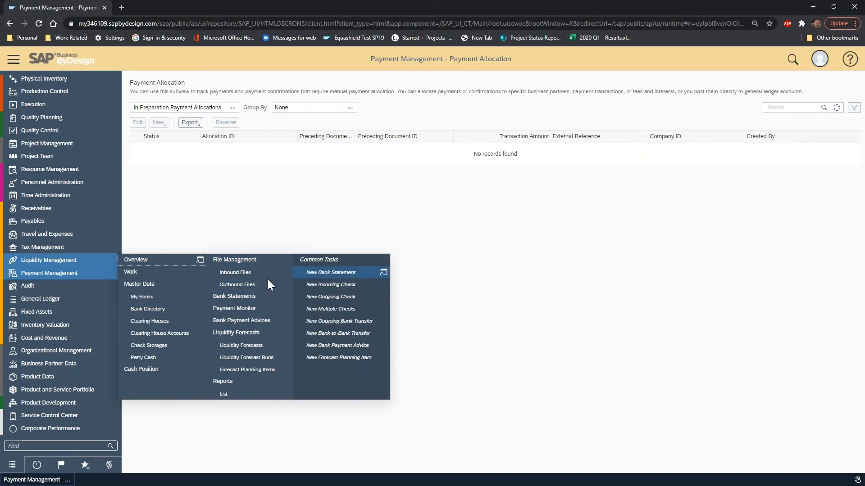
{"action": "left_click", "coordinate": [236, 298]}
{"action": "left_click", "coordinate": [160, 127]}
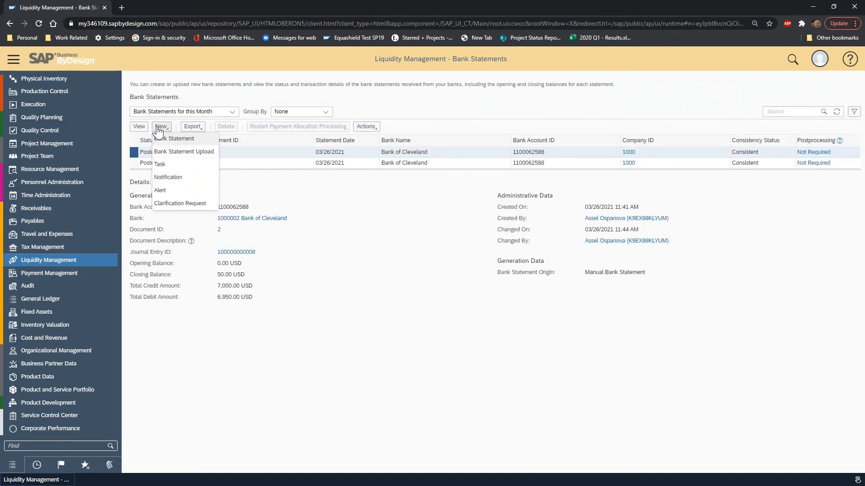
{"action": "left_click", "coordinate": [84, 260]}
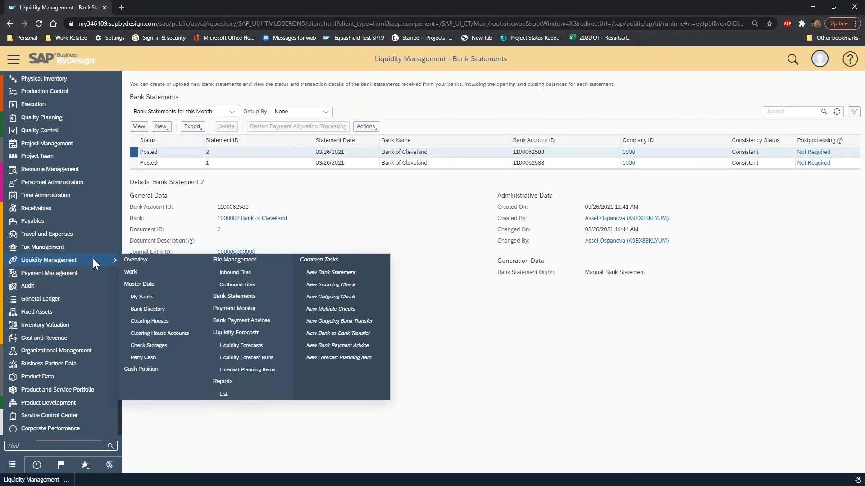
{"action": "left_click", "coordinate": [345, 275]}
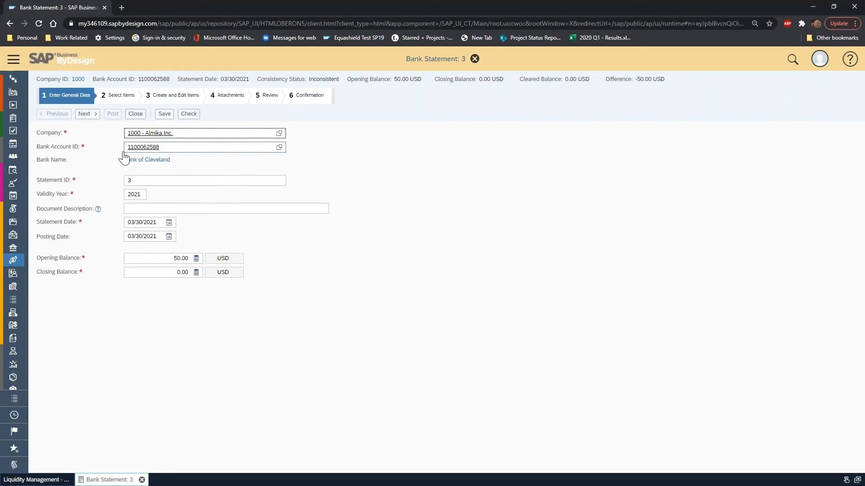
Choose the Bank of Cleveland account for the new statement and set its closing balance to 10,000 USD
{"action": "left_click", "coordinate": [279, 148]}
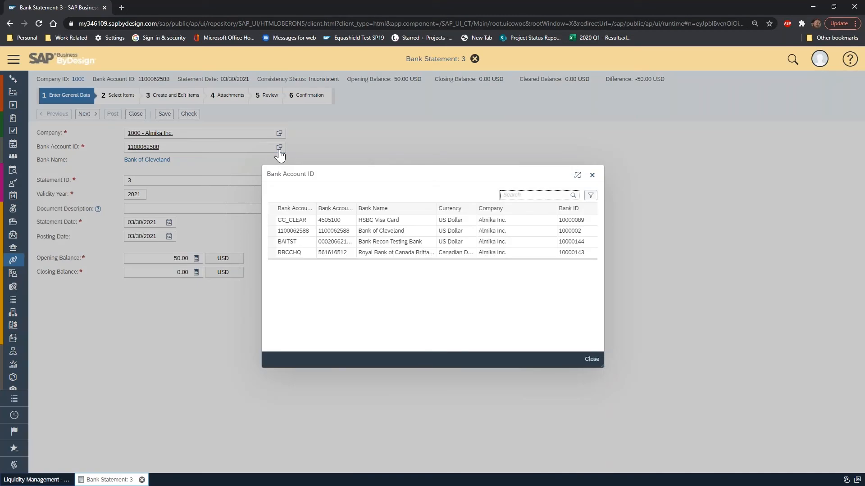
{"action": "left_click", "coordinate": [592, 180]}
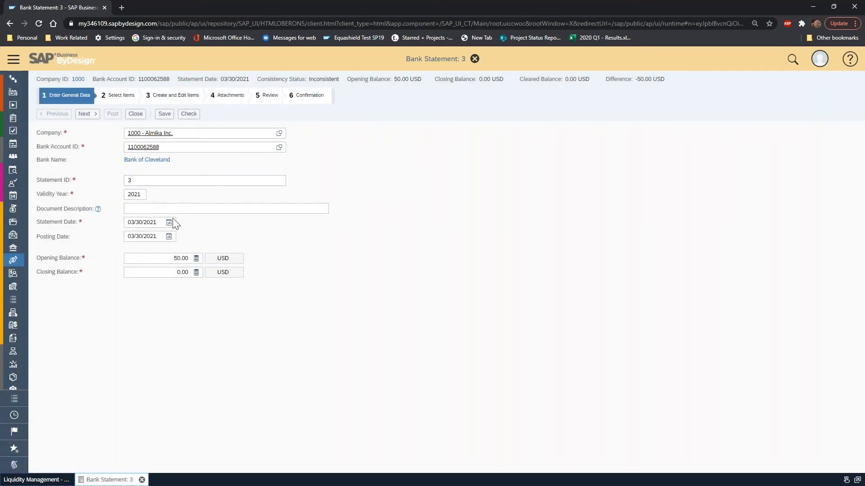
{"action": "left_click", "coordinate": [141, 210]}
{"action": "left_click", "coordinate": [279, 147]}
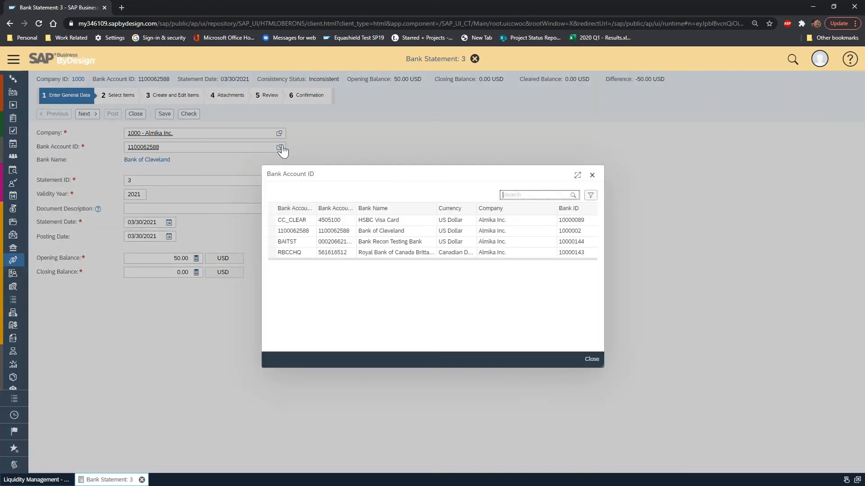
{"action": "left_click", "coordinate": [412, 231]}
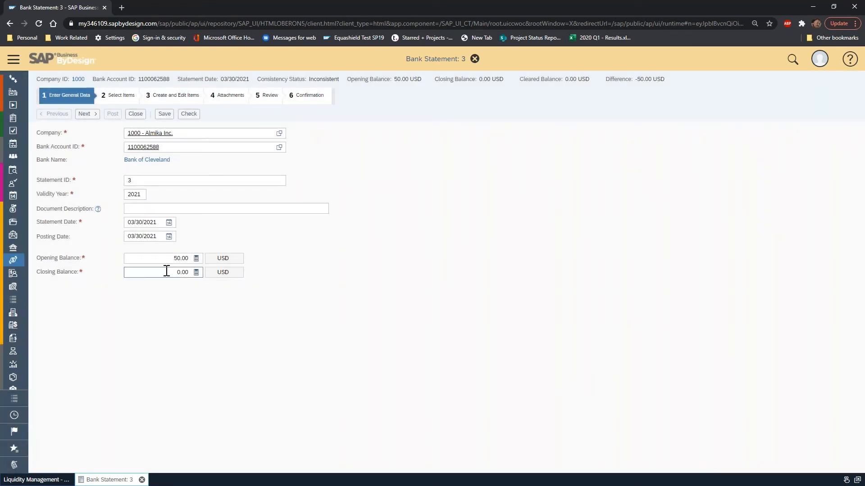
{"action": "double_click", "coordinate": [183, 270]}
{"action": "type", "text": "10000"}
Select the 09/12/2018 outgoing check for Electrical Parts International, document 173, from the items in transit and continue to item editing
{"action": "left_click", "coordinate": [85, 114]}
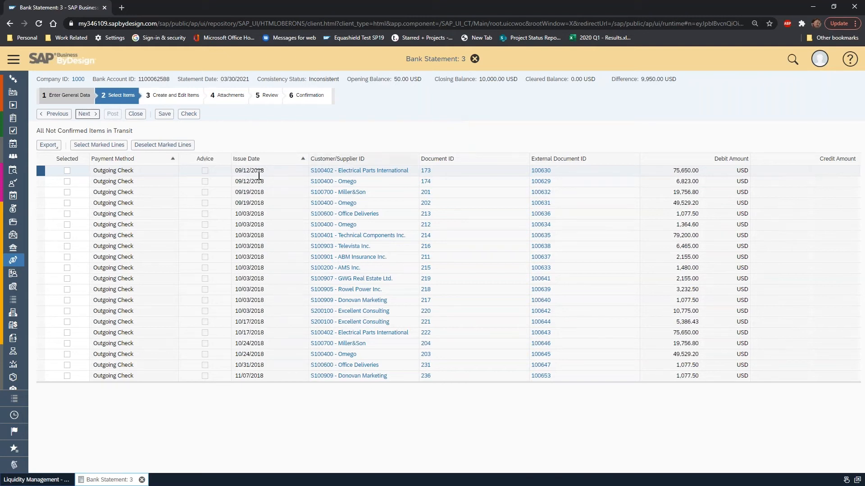
{"action": "left_click", "coordinate": [67, 171]}
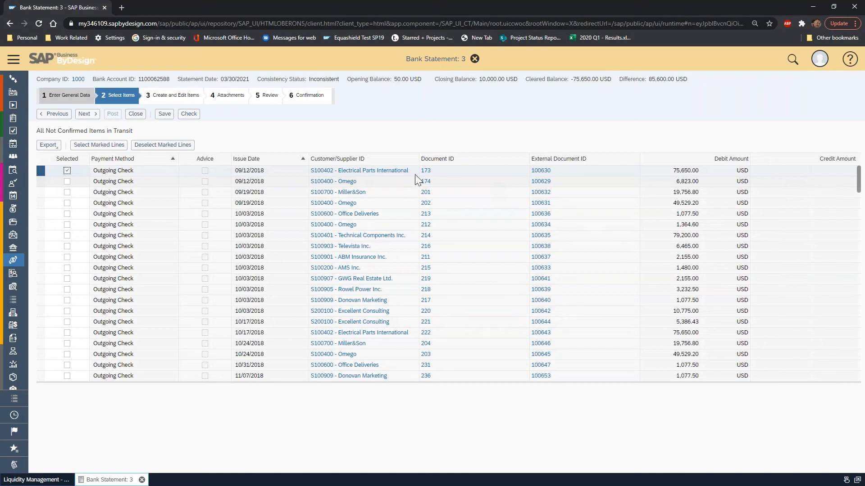
{"action": "left_click", "coordinate": [87, 114]}
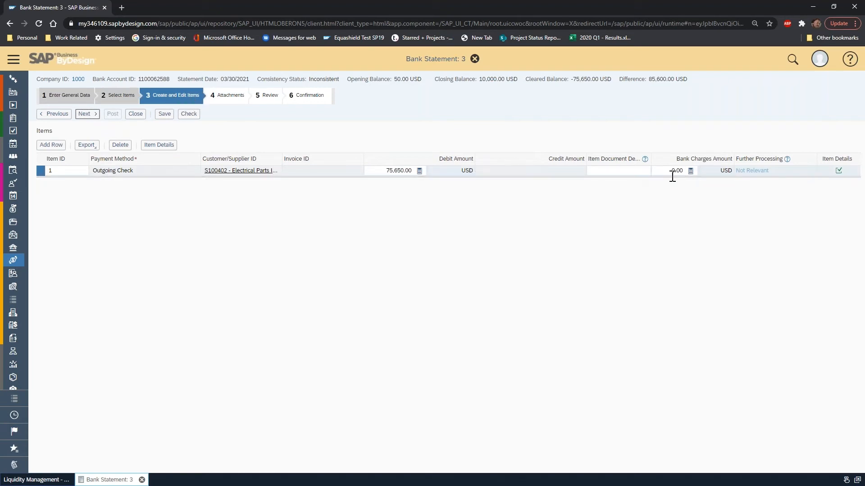
Add a second statement item with payment method Outgoing Direct Debit and a debit amount of 150 USD
{"action": "left_click", "coordinate": [51, 145]}
{"action": "left_click", "coordinate": [194, 183]}
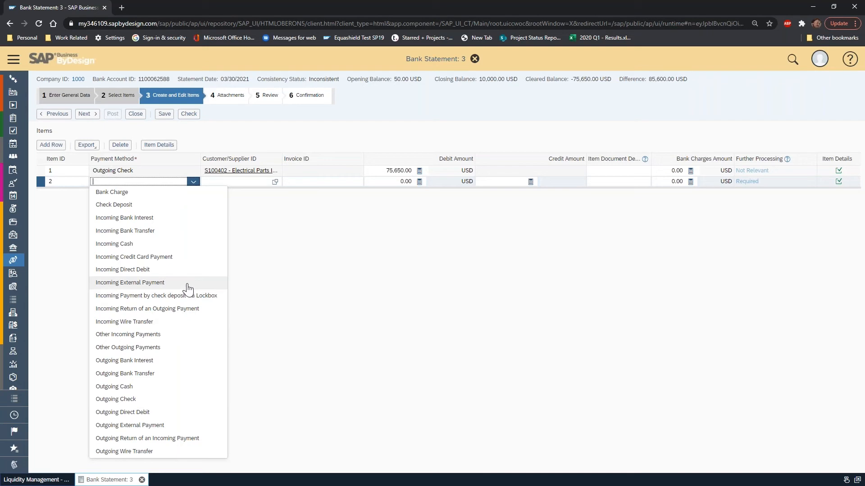
{"action": "left_click", "coordinate": [167, 414]}
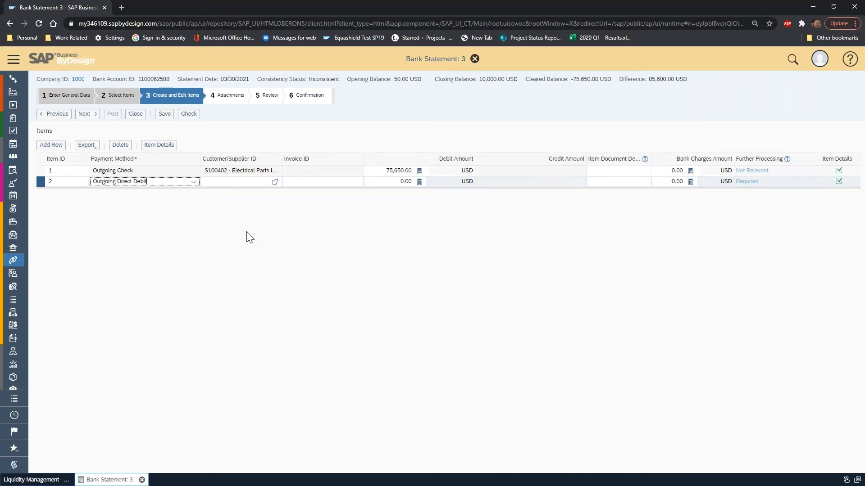
{"action": "left_click", "coordinate": [403, 184]}
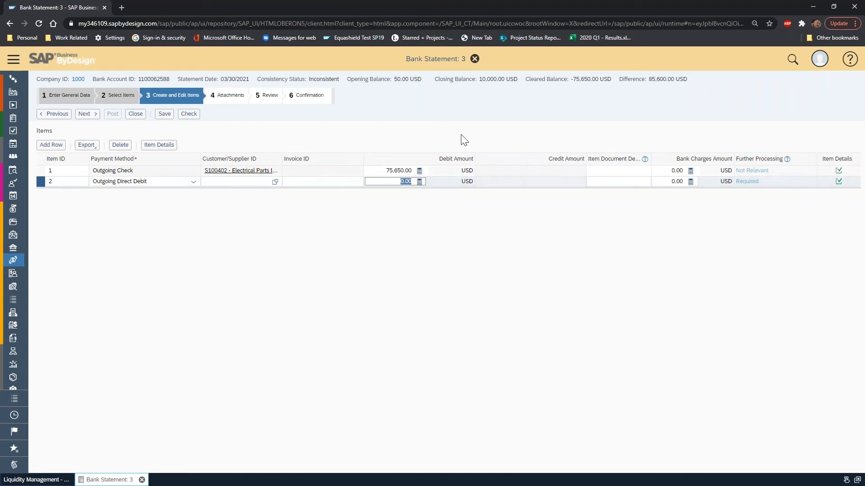
{"action": "type", "text": "150"}
{"action": "key", "text": "Tab"}
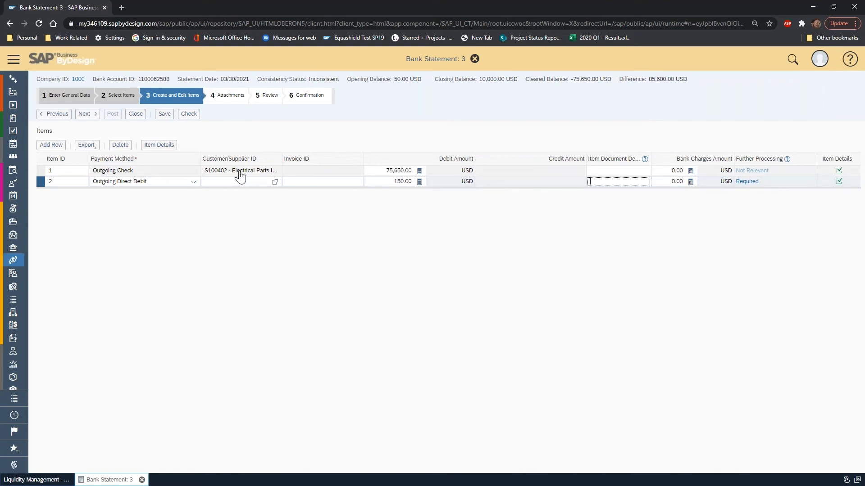
Open further processing for the direct debit item and review the customer/supplier and payment confirmation allocation options, assigning nothing
{"action": "left_click", "coordinate": [749, 183]}
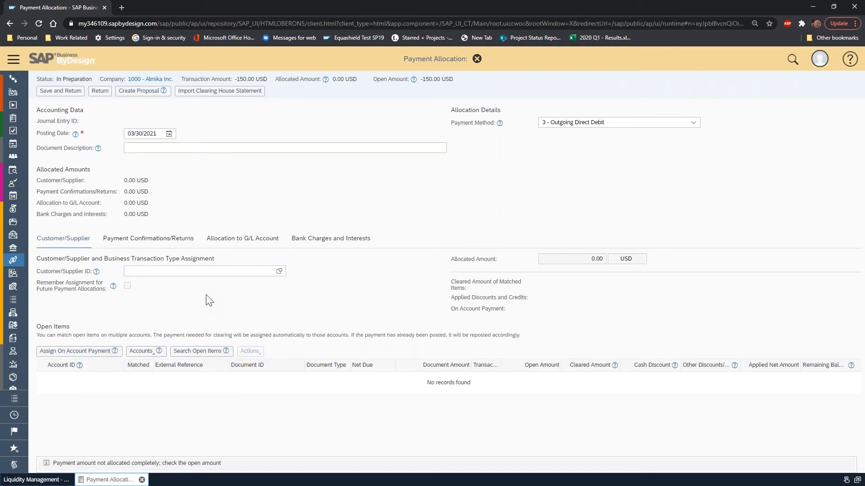
{"action": "left_click", "coordinate": [178, 239]}
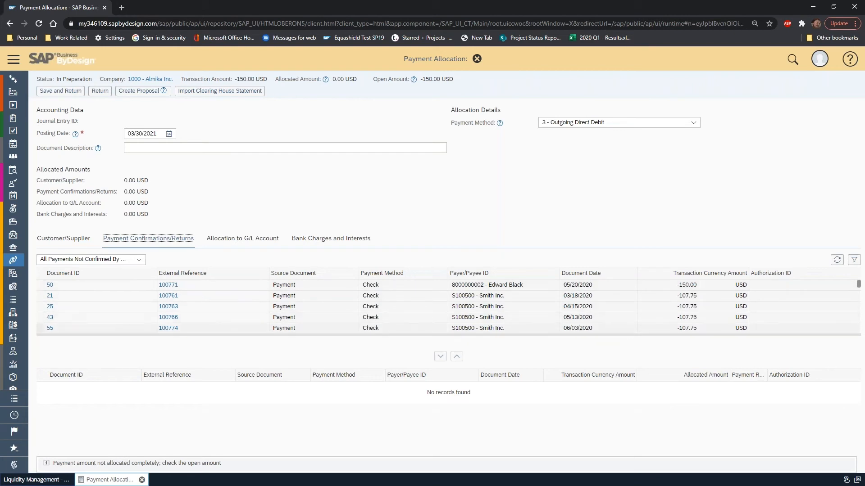
{"action": "left_click", "coordinate": [72, 239]}
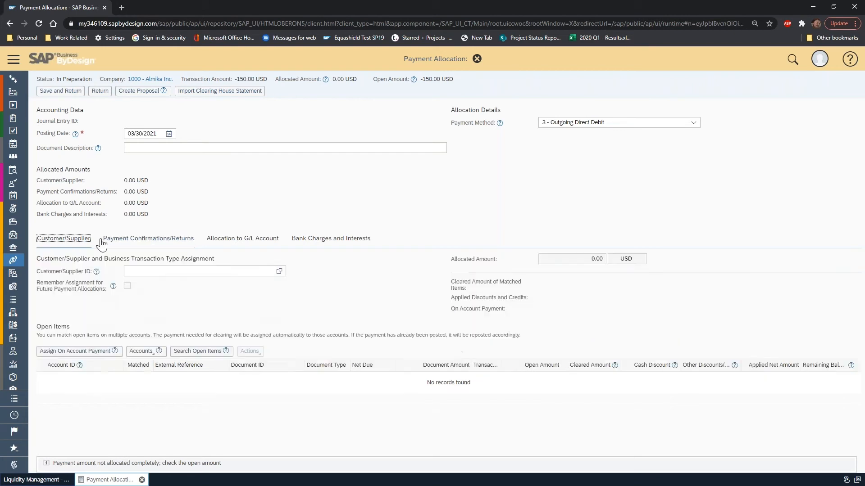
{"action": "left_click", "coordinate": [279, 271]}
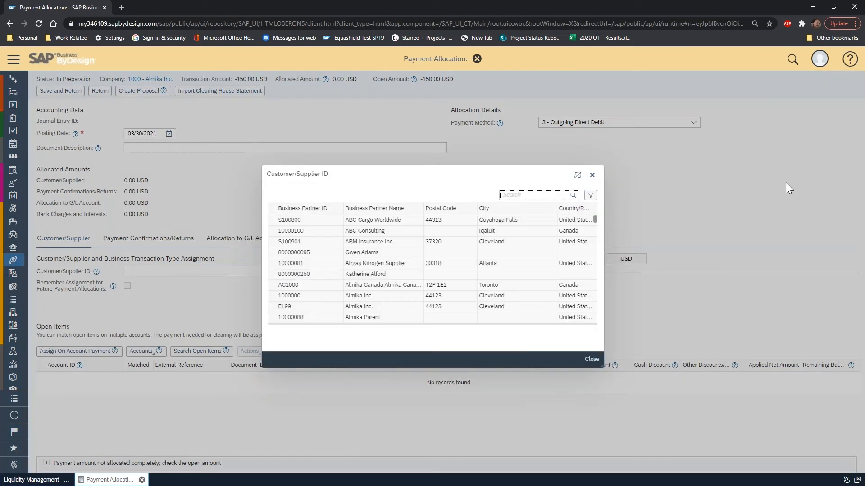
{"action": "left_click", "coordinate": [592, 360]}
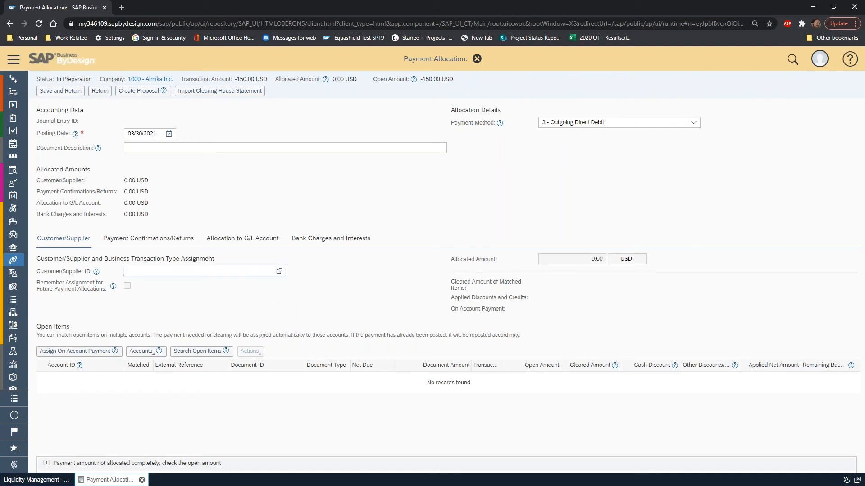
{"action": "left_click", "coordinate": [155, 240]}
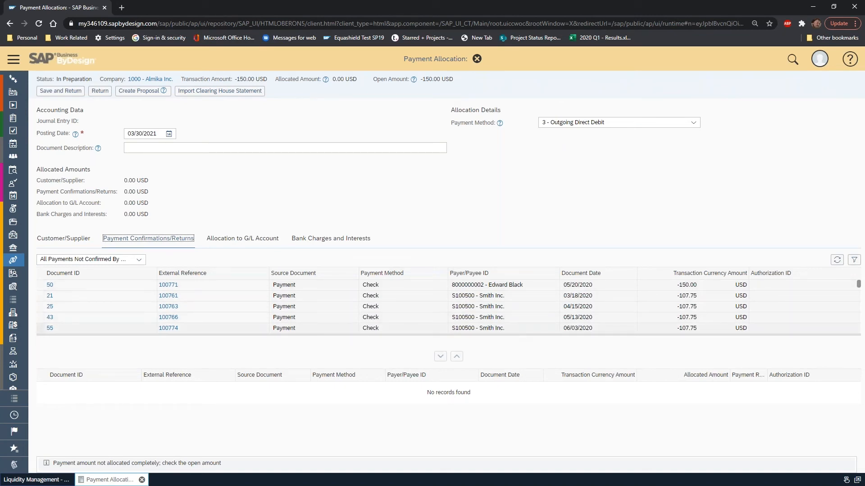
Allocate the direct debit to G/L account 140000 Prepaid Expense with a debit net amount of 150 USD, then save and return to the statement
{"action": "left_click", "coordinate": [264, 240]}
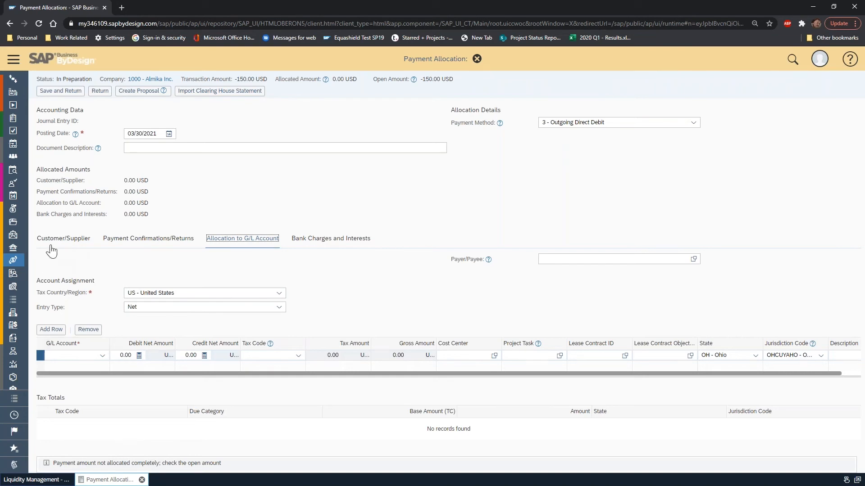
{"action": "left_click", "coordinate": [102, 355]}
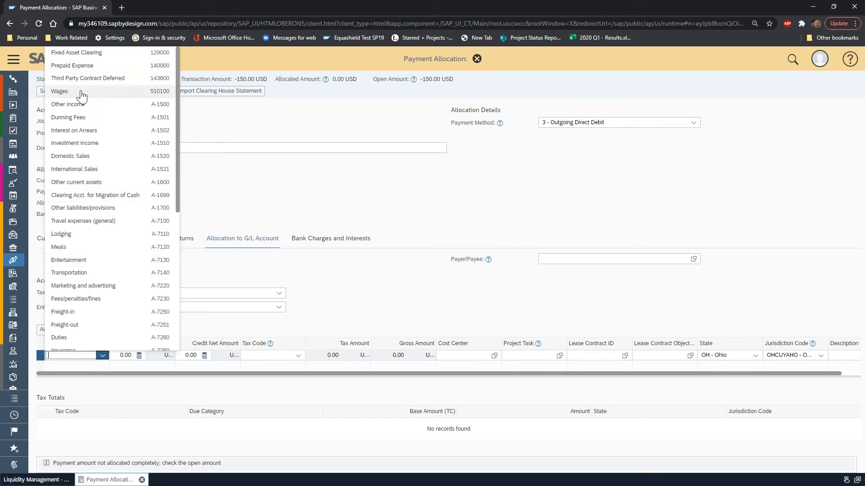
{"action": "left_click", "coordinate": [113, 66]}
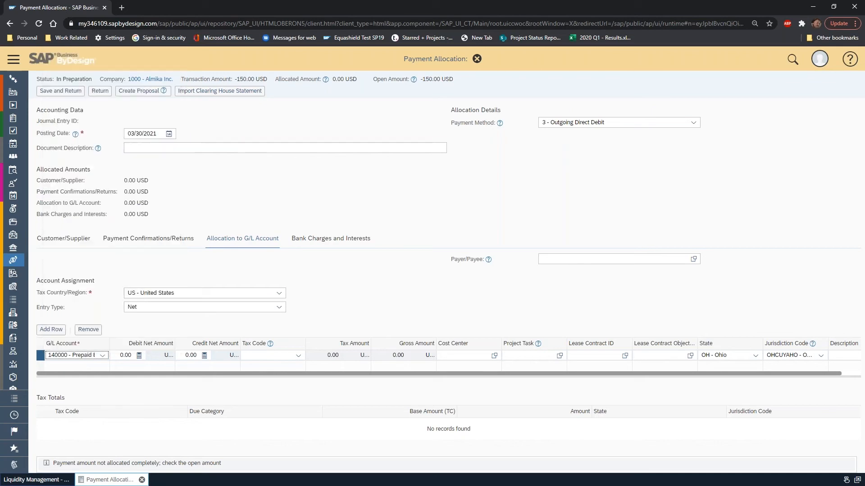
{"action": "left_click", "coordinate": [125, 356]}
{"action": "type", "text": "150"}
{"action": "key", "text": "Tab"}
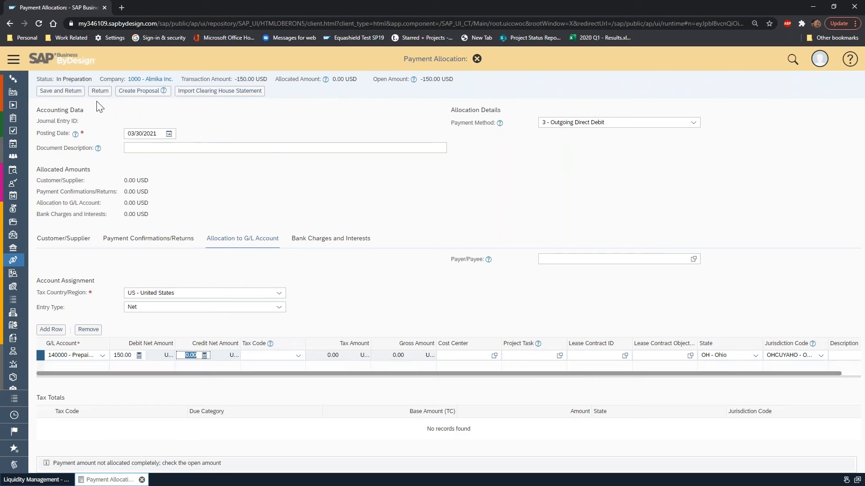
{"action": "left_click", "coordinate": [61, 91]}
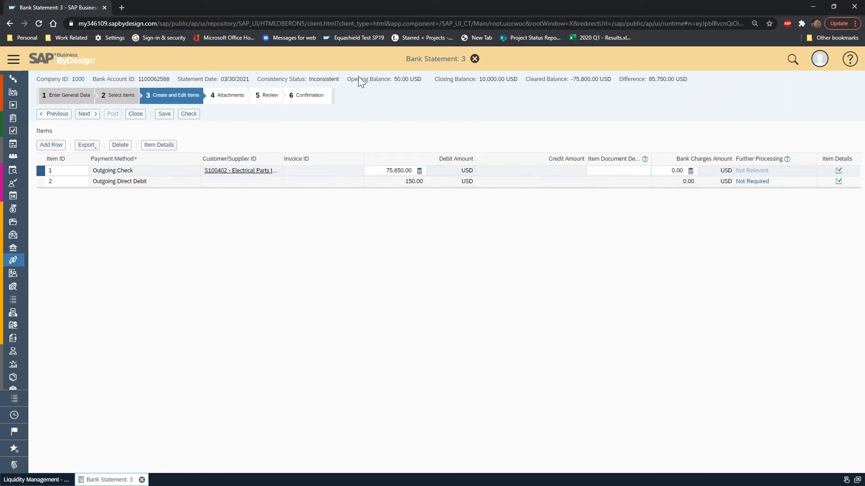
Compare the statement's opening and closing balances, and continue without attachments to the Review stage to examine the items and messages
{"action": "left_click_drag", "start_coordinate": [346, 80], "coordinate": [506, 77]}
{"action": "left_click", "coordinate": [87, 114]}
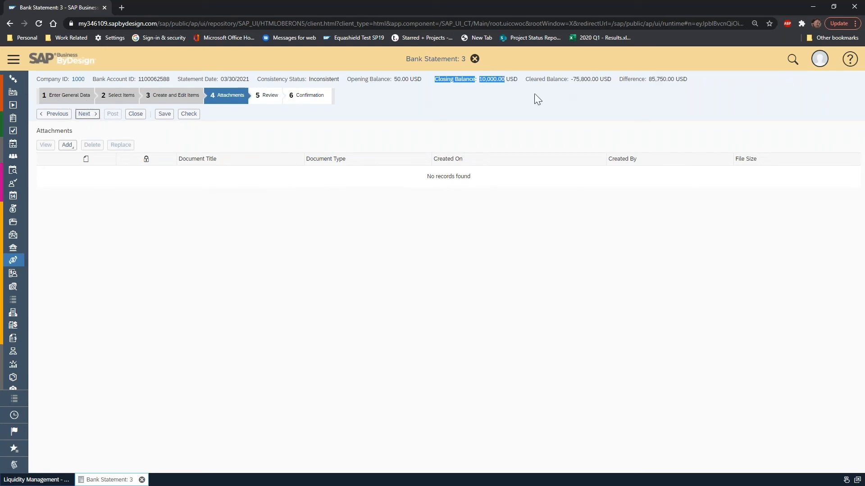
{"action": "left_click", "coordinate": [86, 114]}
{"action": "left_click", "coordinate": [57, 115]}
{"action": "left_click", "coordinate": [86, 115]}
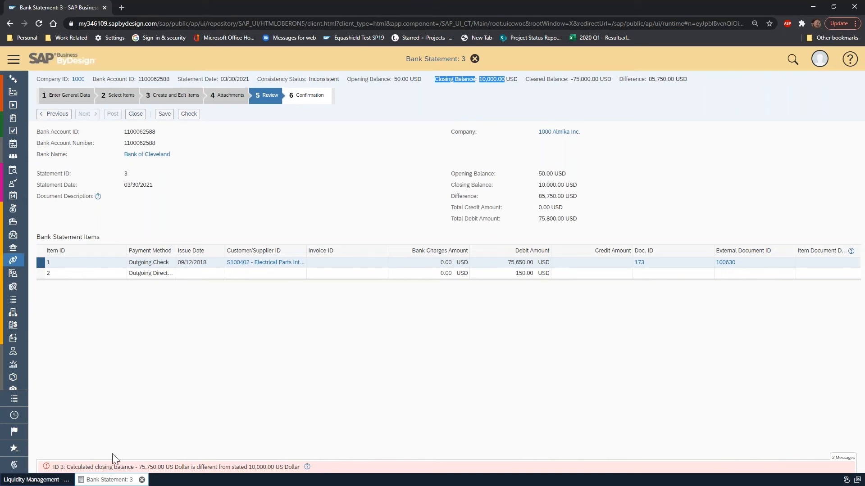
{"action": "mouse_move", "coordinate": [218, 448]}
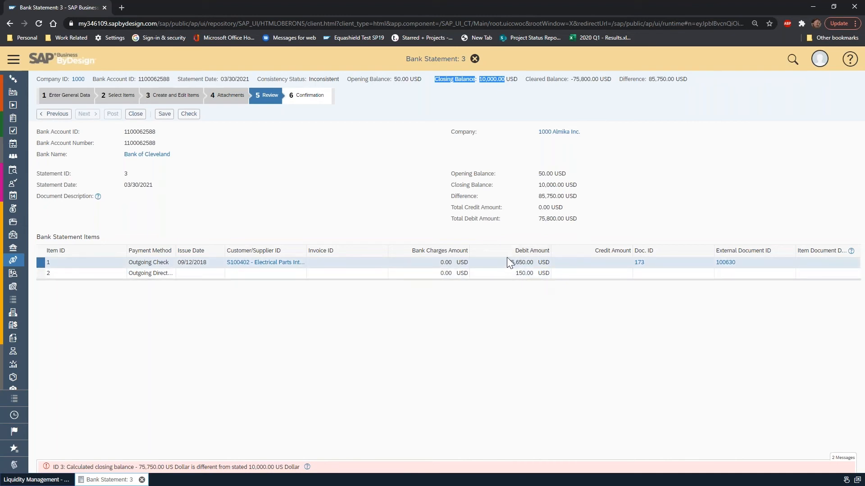
{"action": "left_click", "coordinate": [476, 241]}
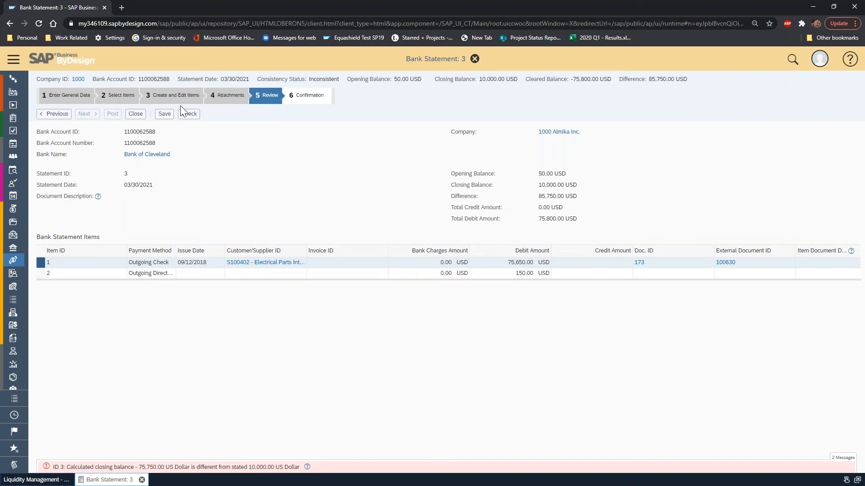
Return to the Create and Edit Items stage of bank statement 3, save the entries and close the statement
{"action": "left_click", "coordinate": [63, 115]}
{"action": "left_click", "coordinate": [61, 116]}
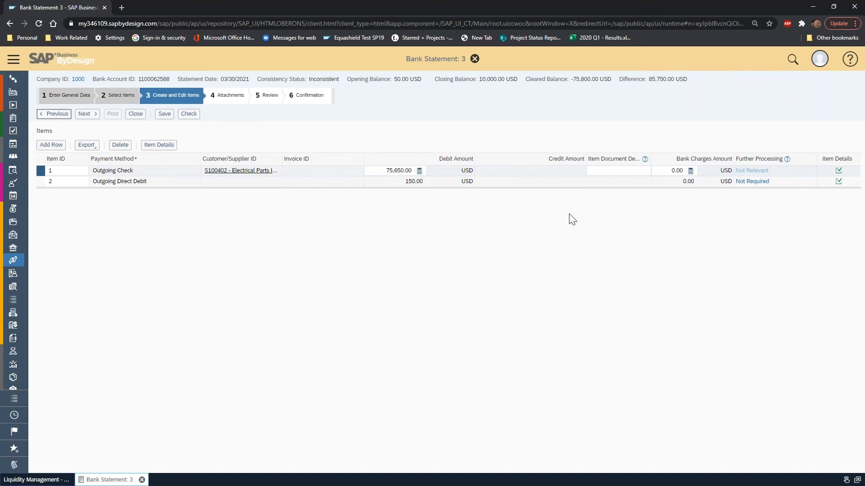
{"action": "left_click", "coordinate": [474, 60]}
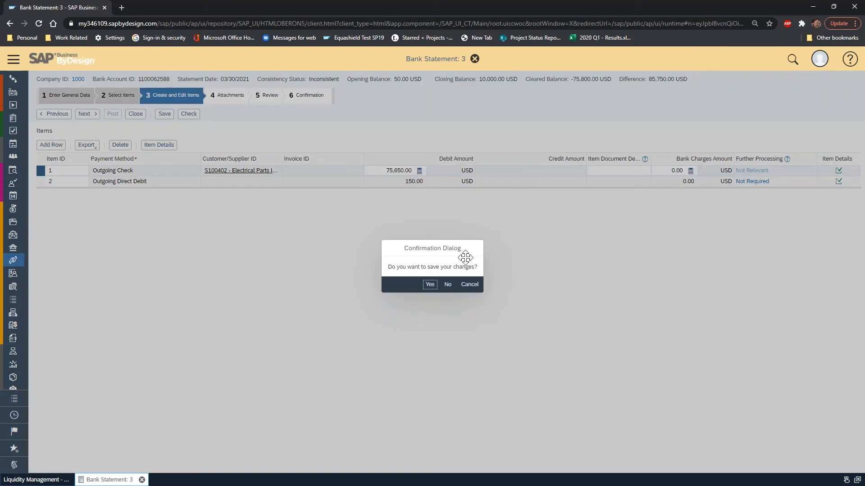
{"action": "left_click", "coordinate": [470, 285]}
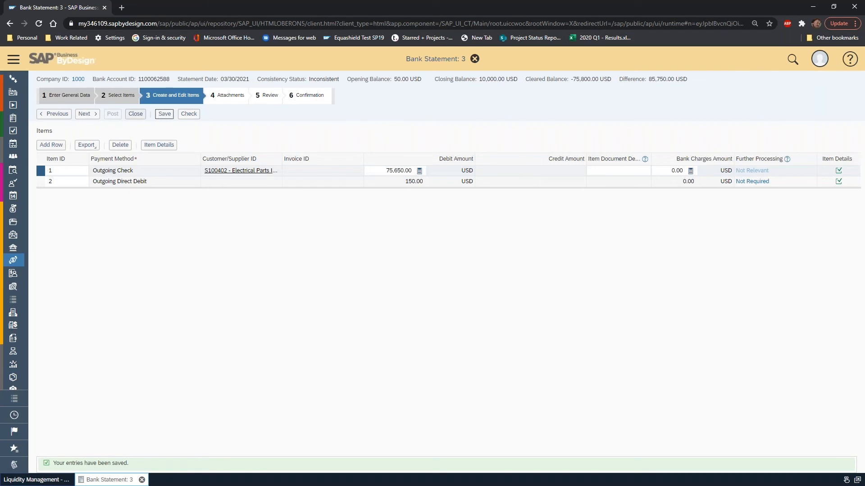
{"action": "left_click", "coordinate": [474, 59]}
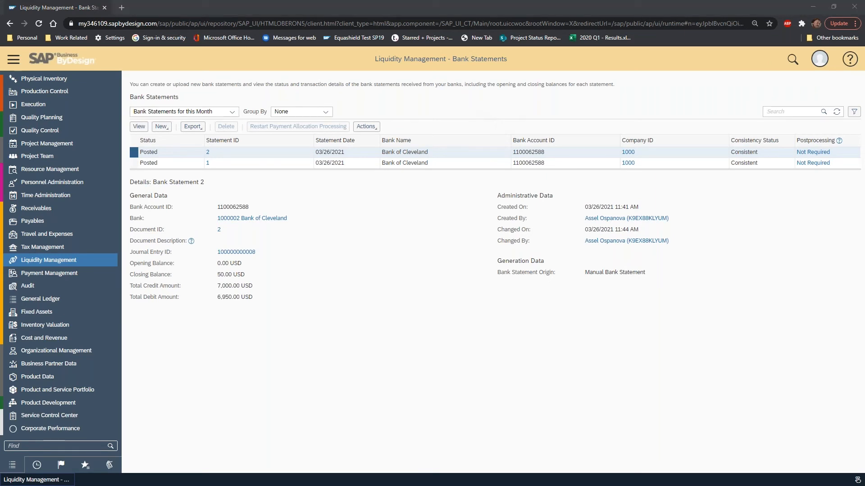
Switch to Notepad and review sample bai file2020103.txt, highlighting the check number and amount in the first check record
{"action": "left_click_drag", "start_coordinate": [0, 103], "coordinate": [357, 43]}
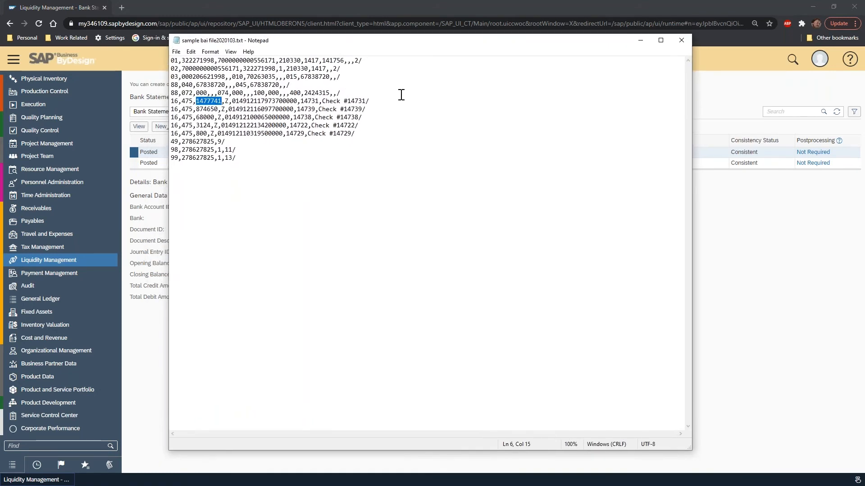
{"action": "left_click", "coordinate": [346, 78]}
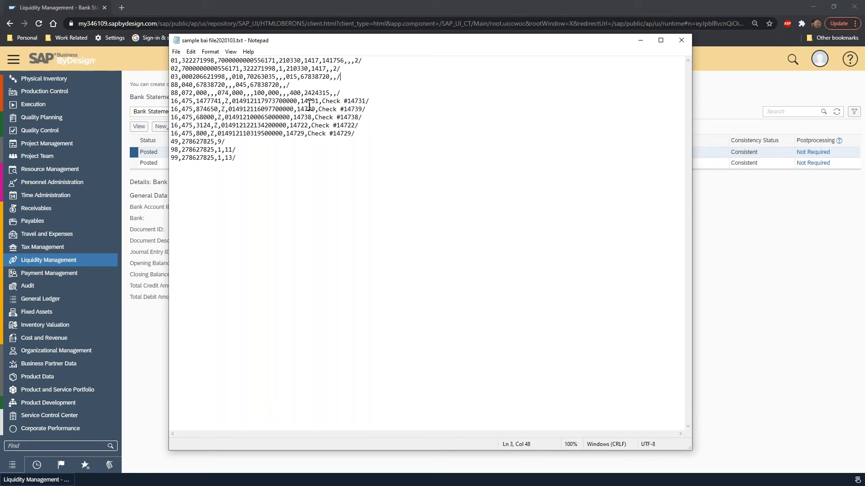
{"action": "left_click_drag", "start_coordinate": [300, 101], "coordinate": [370, 104]}
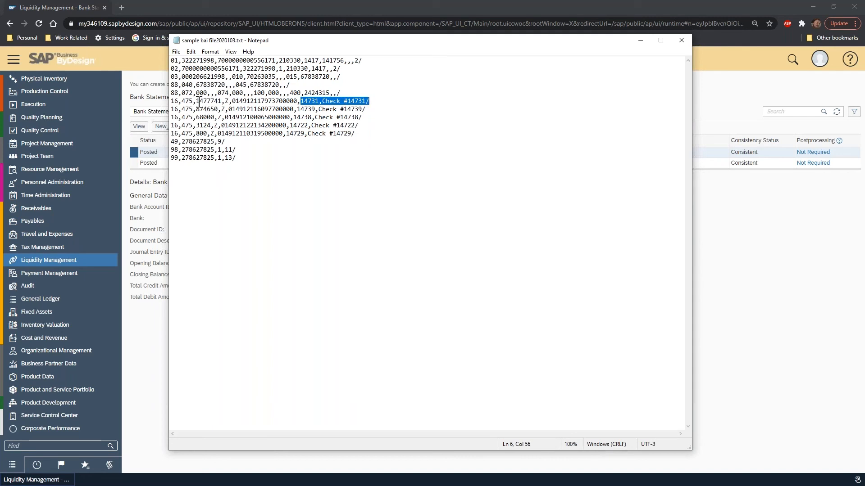
{"action": "left_click_drag", "start_coordinate": [196, 101], "coordinate": [220, 99]}
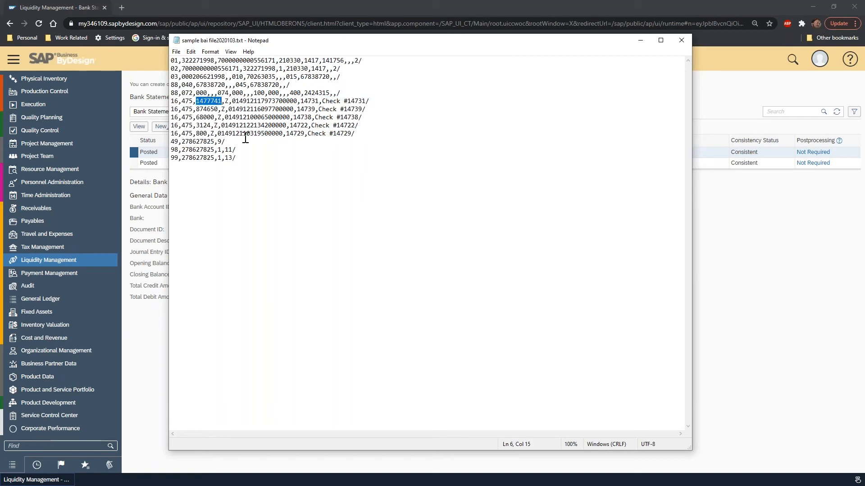
{"action": "left_click", "coordinate": [247, 117]}
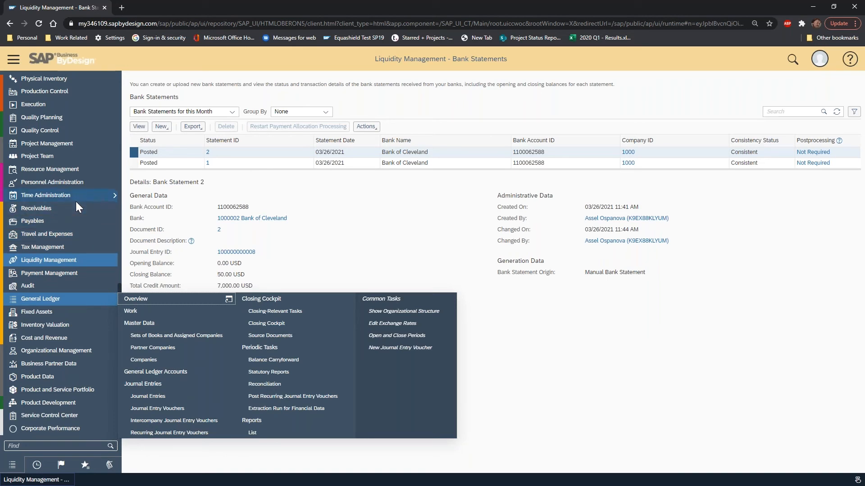
Open the Bank Recon Testing Bank record from the My Banks master data in Liquidity Management for editing
{"action": "scroll", "coordinate": [85, 259], "scroll_direction": "up", "scroll_amount": 1}
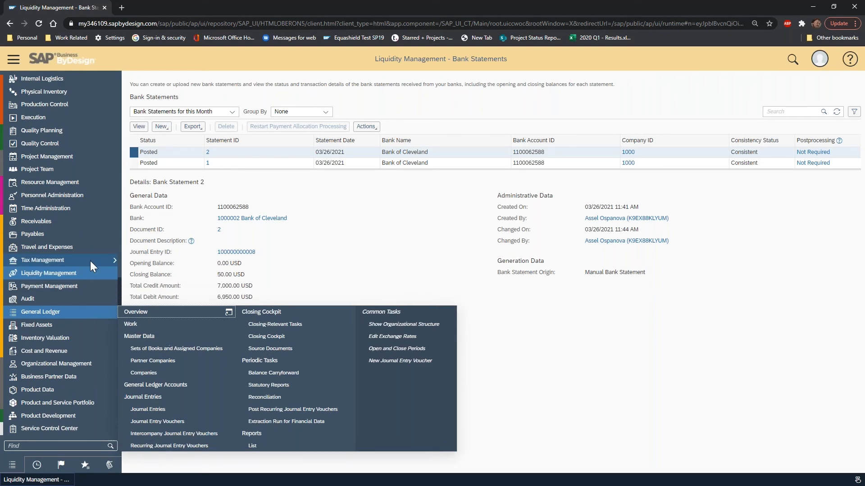
{"action": "left_click", "coordinate": [84, 270]}
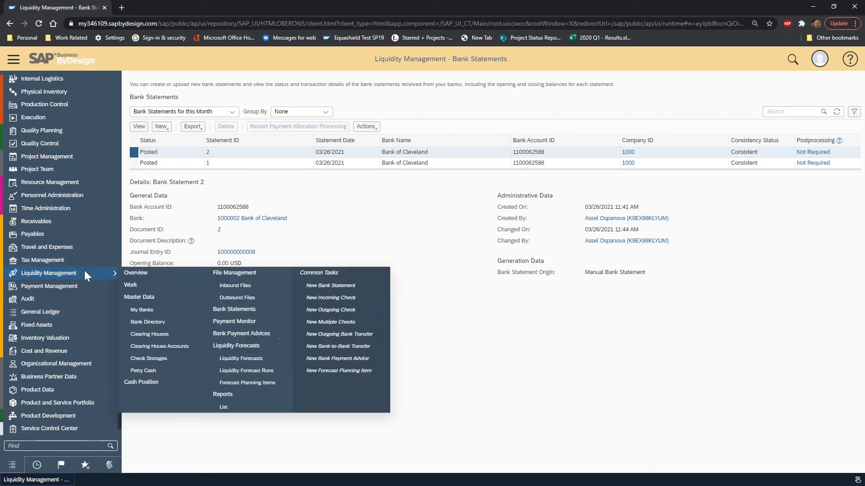
{"action": "left_click", "coordinate": [164, 309]}
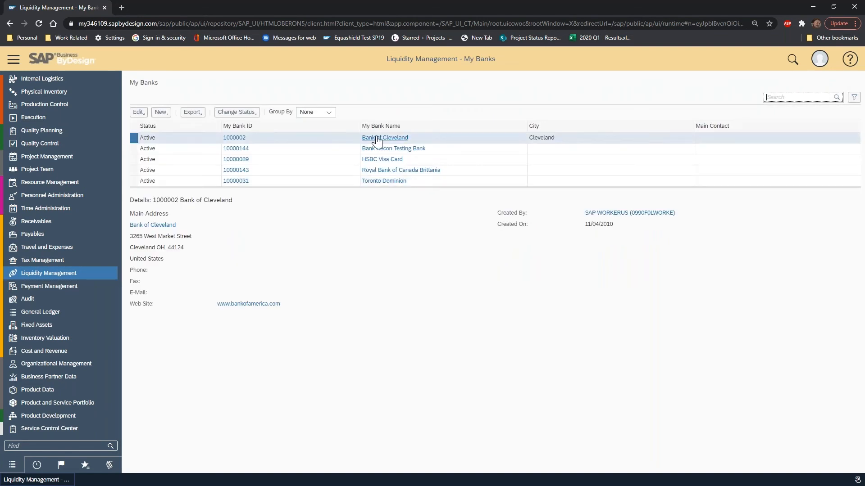
{"action": "left_click", "coordinate": [453, 150]}
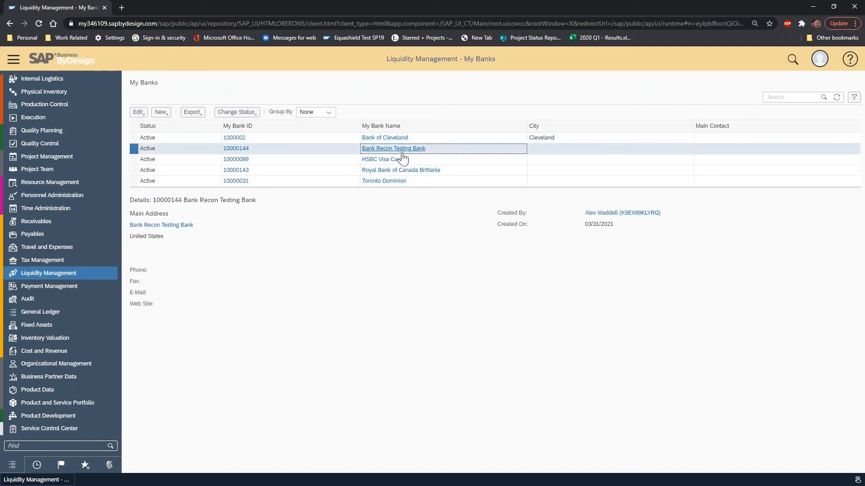
{"action": "left_click", "coordinate": [143, 116]}
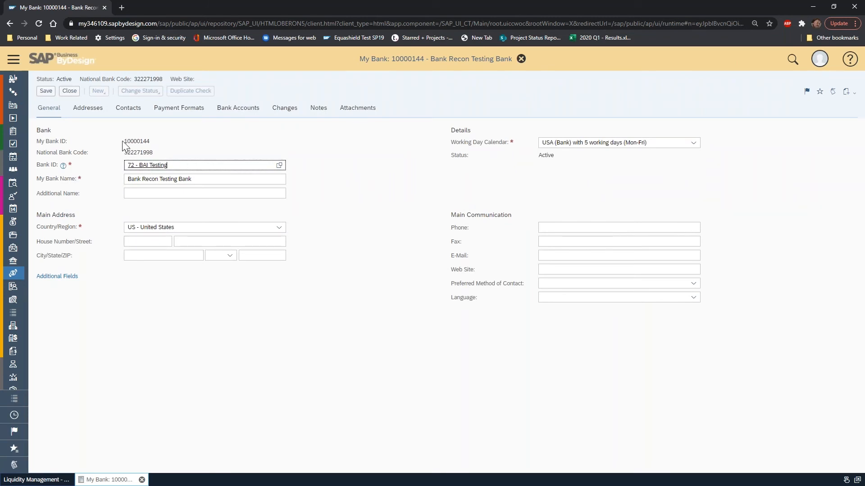
Examine the bank's national bank code and open its linked BAI Testing bank directory entry
{"action": "left_click_drag", "start_coordinate": [124, 141], "coordinate": [155, 153]}
{"action": "left_click", "coordinate": [162, 155]}
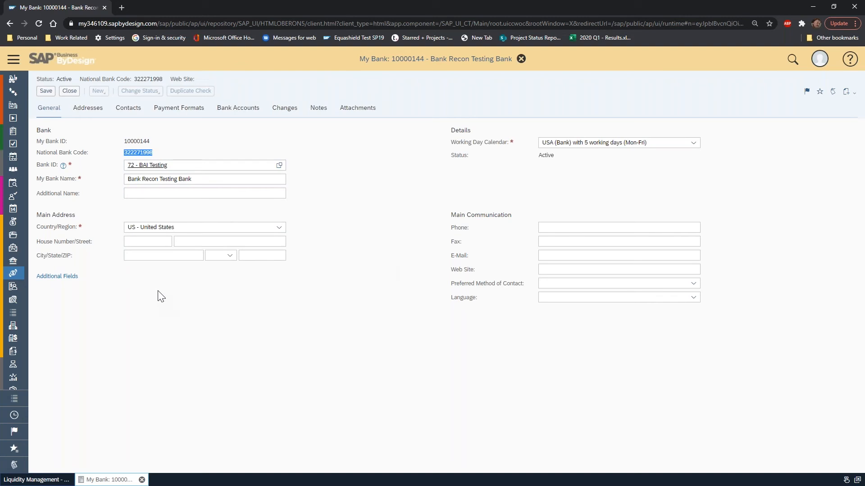
{"action": "left_click", "coordinate": [56, 167]}
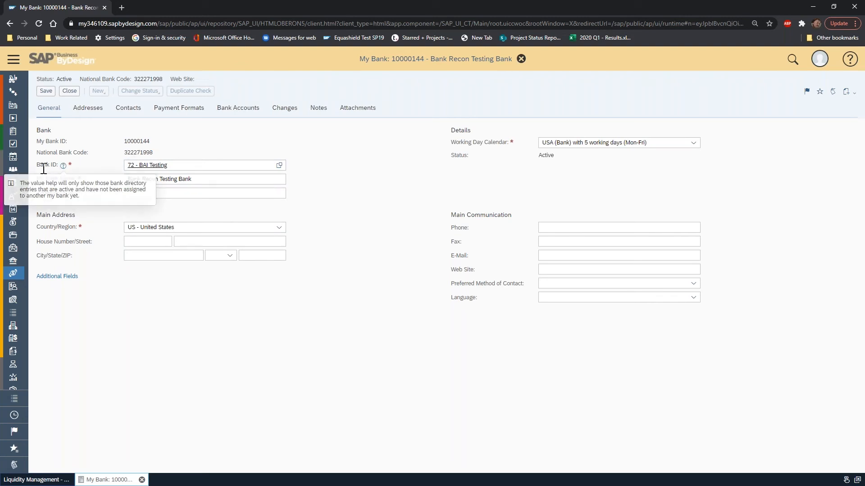
{"action": "left_click", "coordinate": [151, 165]}
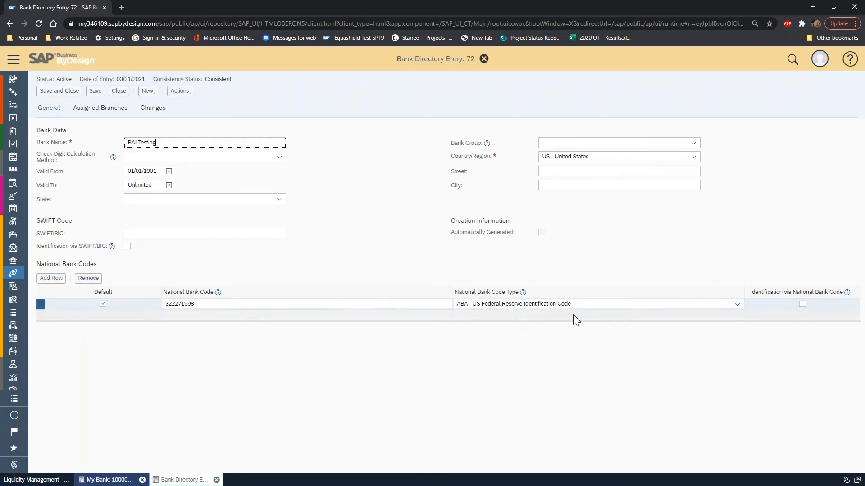
Compare the directory entry's national bank code with the bank code in the sample BAI file, and close the entry
{"action": "left_click_drag", "start_coordinate": [0, 185], "coordinate": [506, 132]}
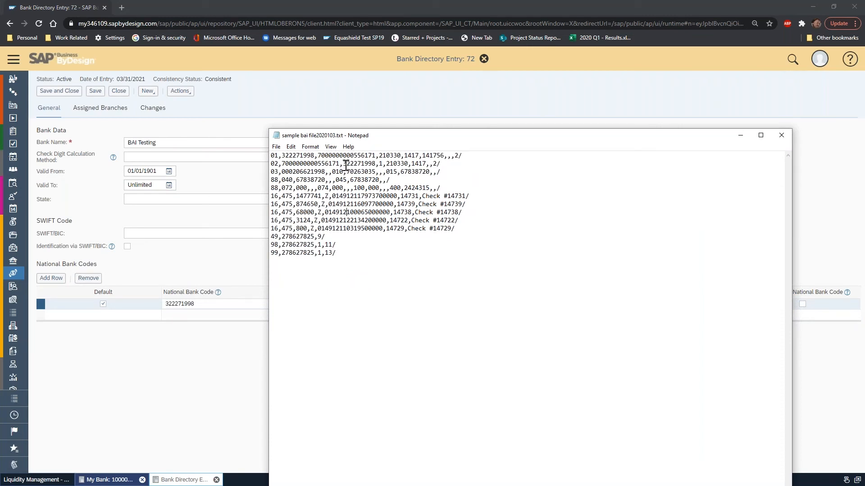
{"action": "left_click_drag", "start_coordinate": [343, 164], "coordinate": [368, 165]}
{"action": "left_click_drag", "start_coordinate": [546, 136], "coordinate": [0, 139]}
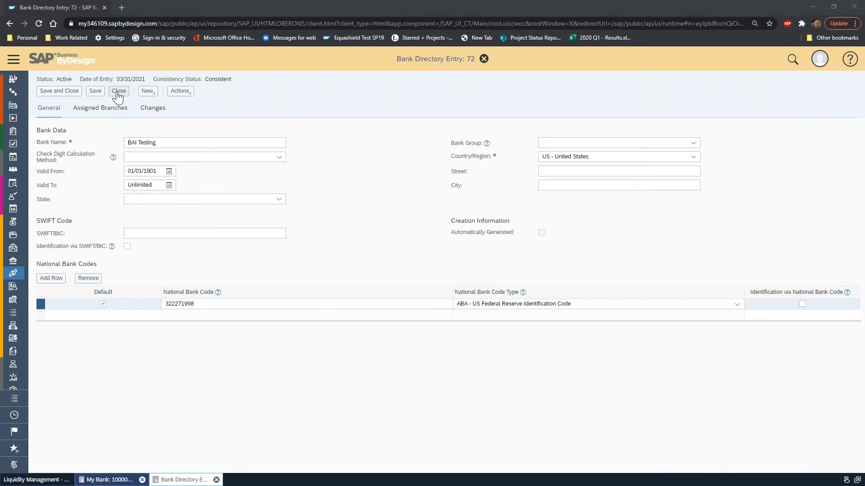
{"action": "left_click", "coordinate": [117, 91]}
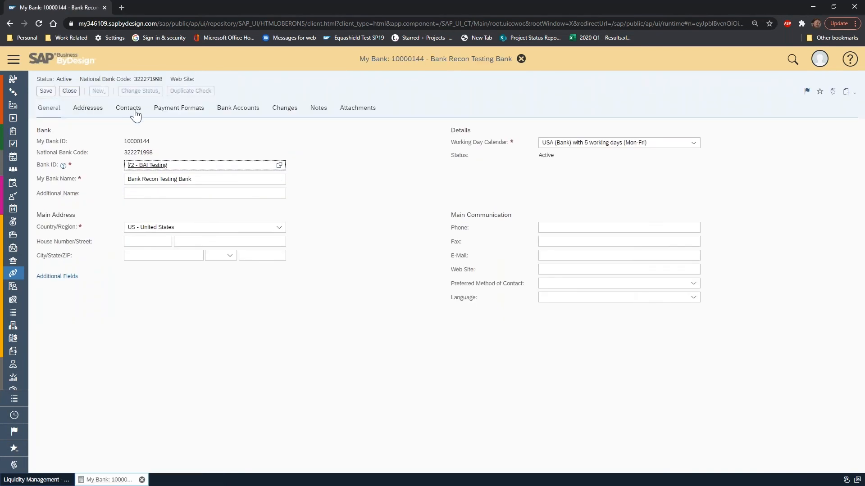
Show the bank accounts of Bank Recon Testing Bank and place the sample BAI file beside them to examine both account numbers
{"action": "left_click", "coordinate": [244, 111]}
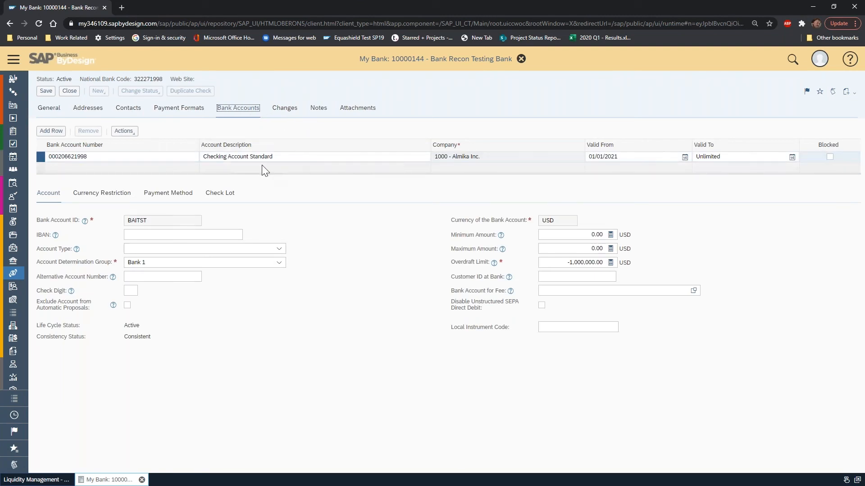
{"action": "left_click_drag", "start_coordinate": [1, 322], "coordinate": [375, 202]}
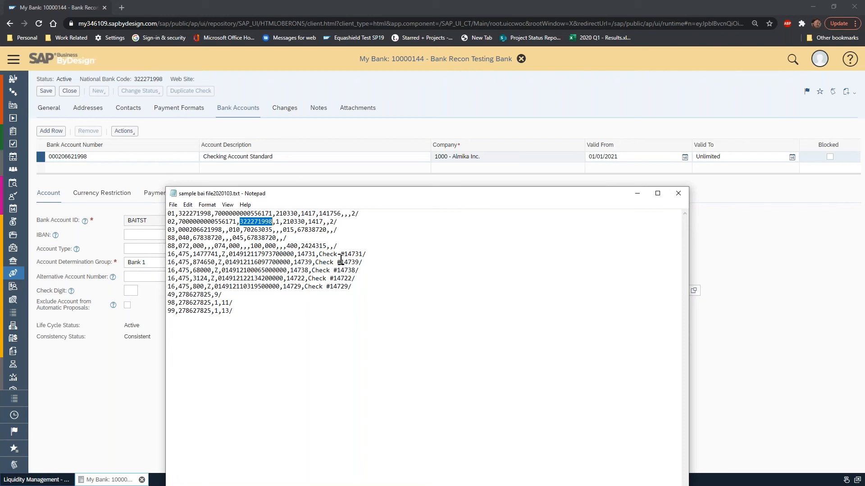
{"action": "left_click_drag", "start_coordinate": [318, 197], "coordinate": [439, 190]}
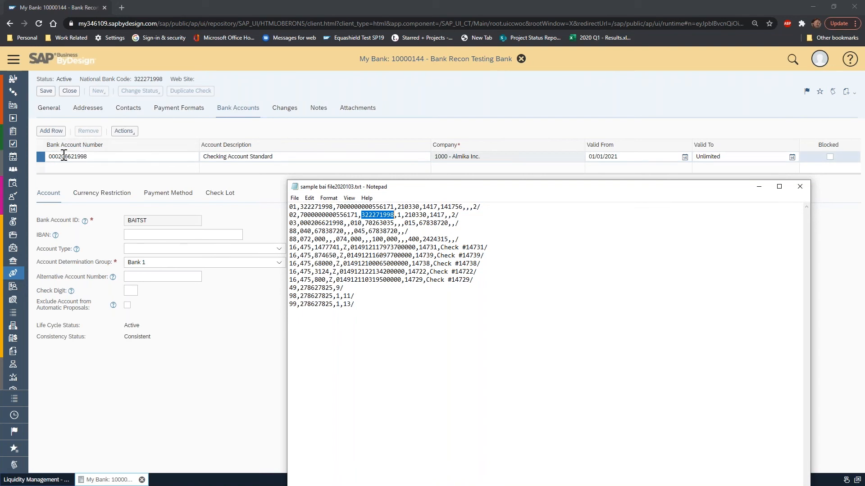
{"action": "mouse_move", "coordinate": [60, 220]}
{"action": "left_click", "coordinate": [84, 156]}
{"action": "left_click", "coordinate": [317, 223]}
{"action": "left_click", "coordinate": [301, 224]}
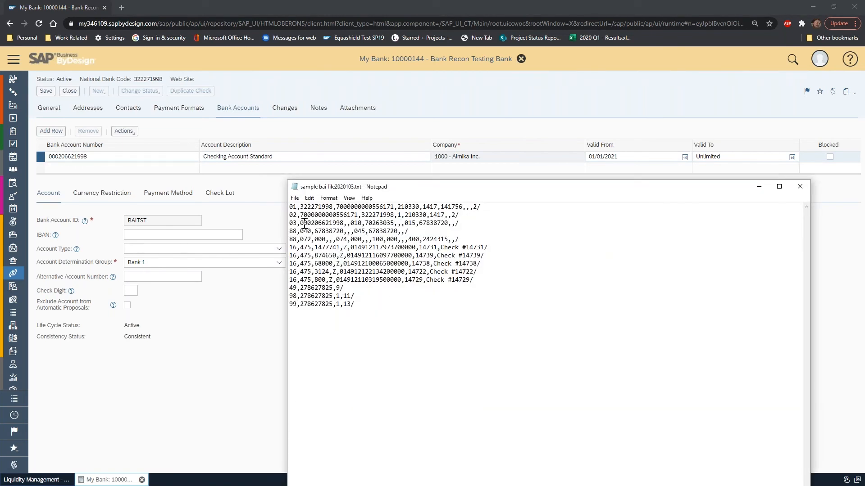
Match the bank code and account number highlighted in the BAI file against the bank account record, and close the bank record
{"action": "left_click_drag", "start_coordinate": [300, 223], "coordinate": [344, 223]}
{"action": "left_click", "coordinate": [363, 214]}
{"action": "left_click_drag", "start_coordinate": [363, 215], "coordinate": [409, 215]}
{"action": "left_click_drag", "start_coordinate": [300, 223], "coordinate": [343, 224]}
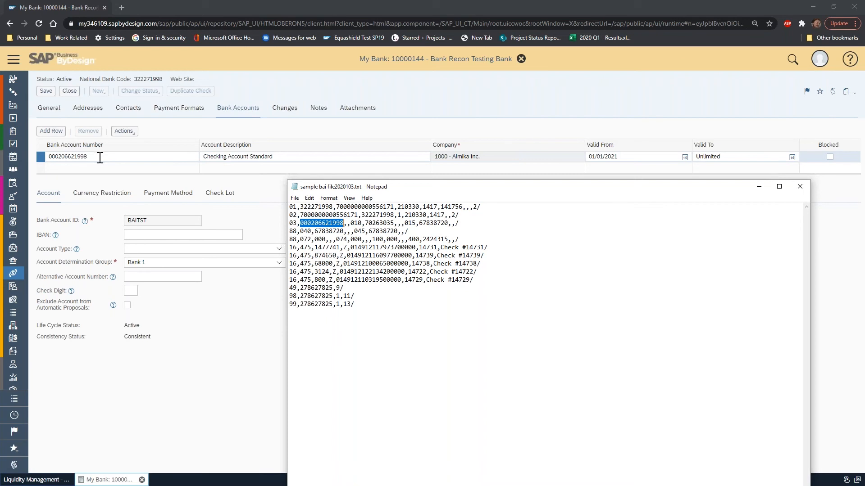
{"action": "left_click_drag", "start_coordinate": [94, 157], "coordinate": [43, 159]}
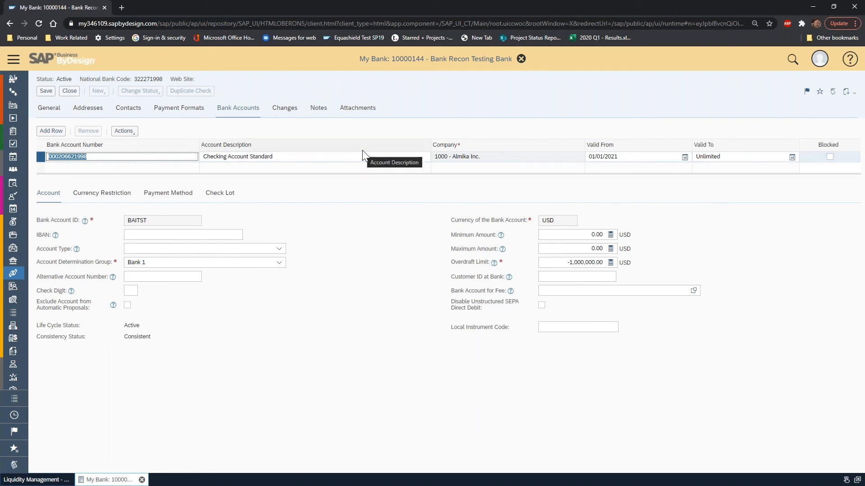
{"action": "left_click", "coordinate": [521, 59]}
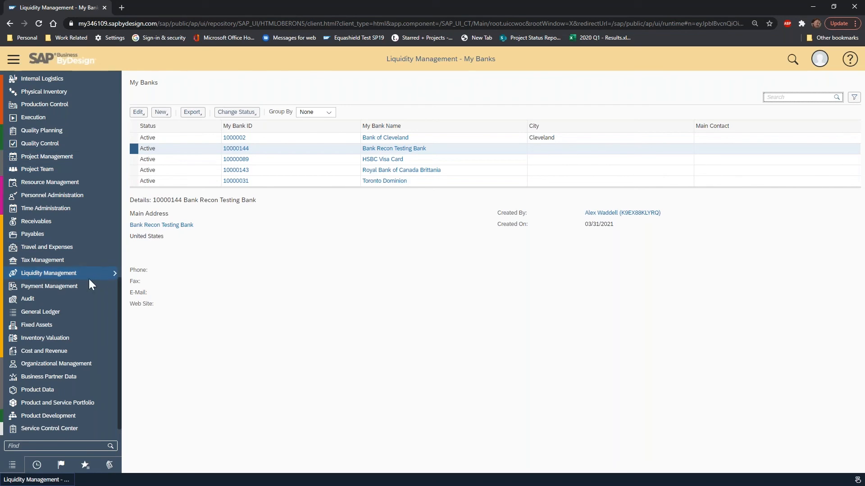
Return to the Bank Statements list and look at the options for creating or uploading a statement, choosing none
{"action": "mouse_move", "coordinate": [85, 278]}
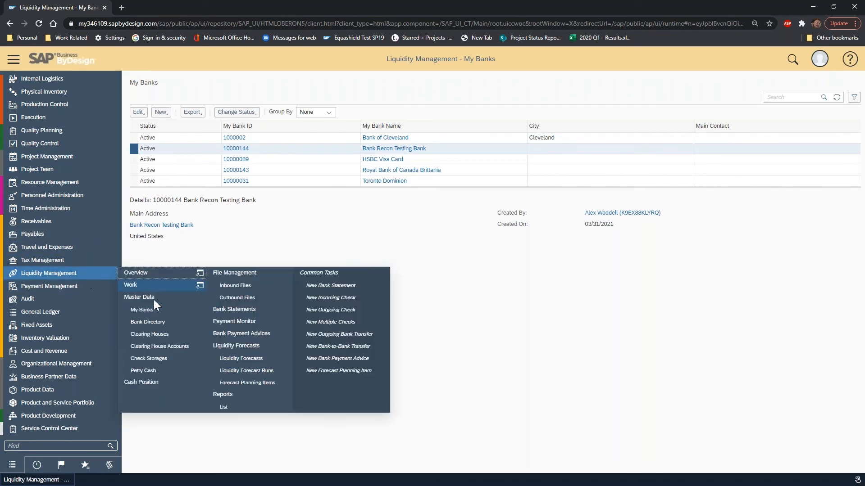
{"action": "left_click", "coordinate": [254, 308]}
{"action": "left_click", "coordinate": [164, 129]}
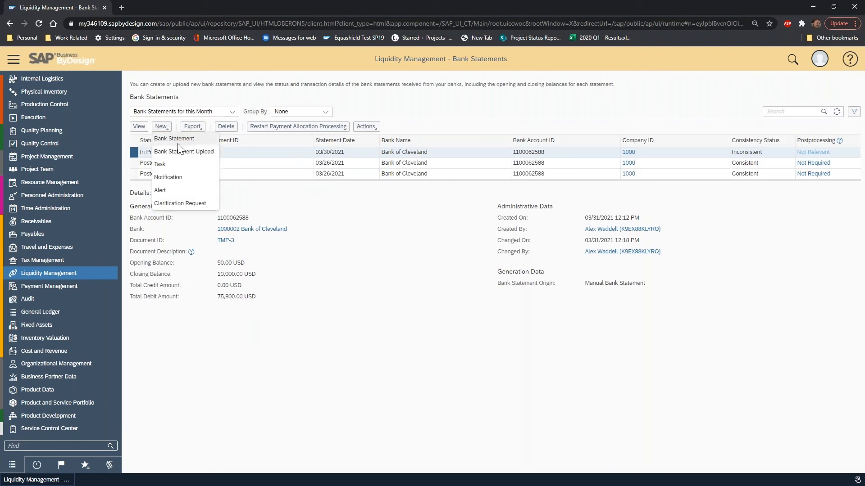
{"action": "left_click", "coordinate": [204, 93]}
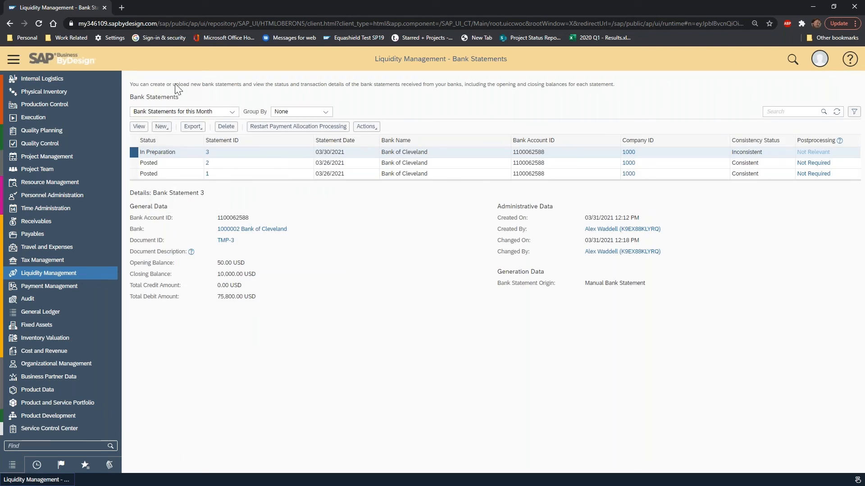
Start a new inbound file of type Bank Statement for Almika Inc. and Bank Recon Testing Bank, using the BAI2 US import format
{"action": "mouse_move", "coordinate": [92, 275]}
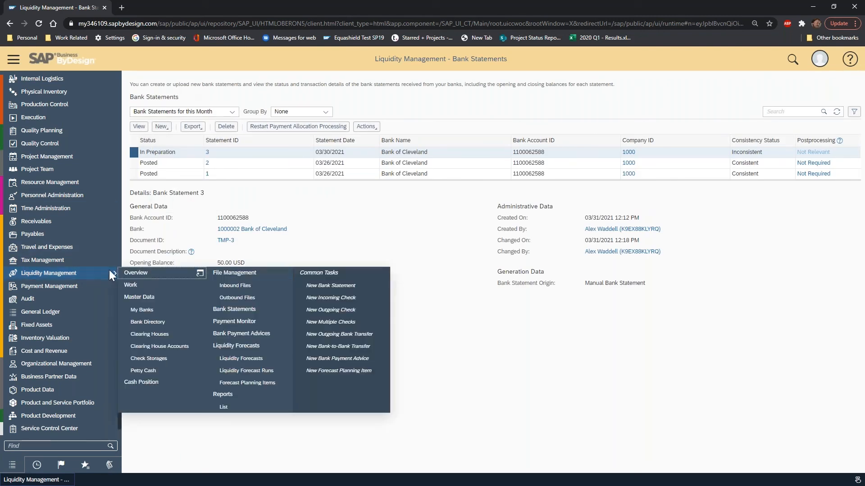
{"action": "left_click", "coordinate": [250, 286]}
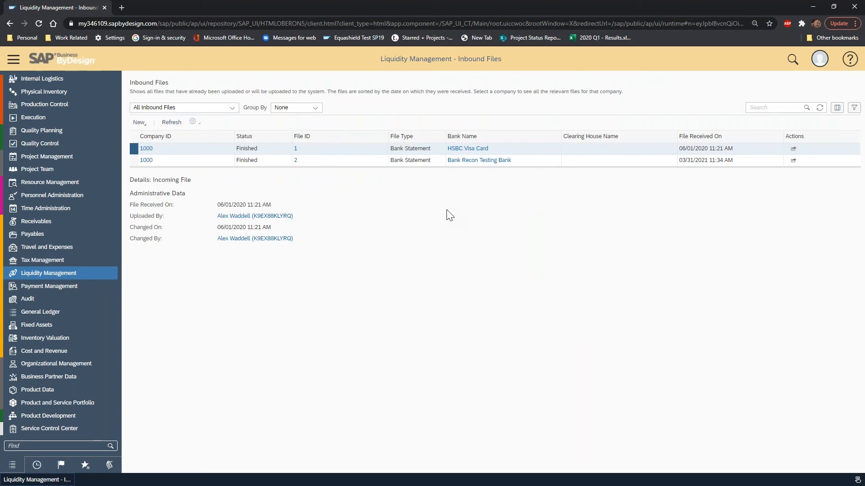
{"action": "left_click", "coordinate": [138, 122]}
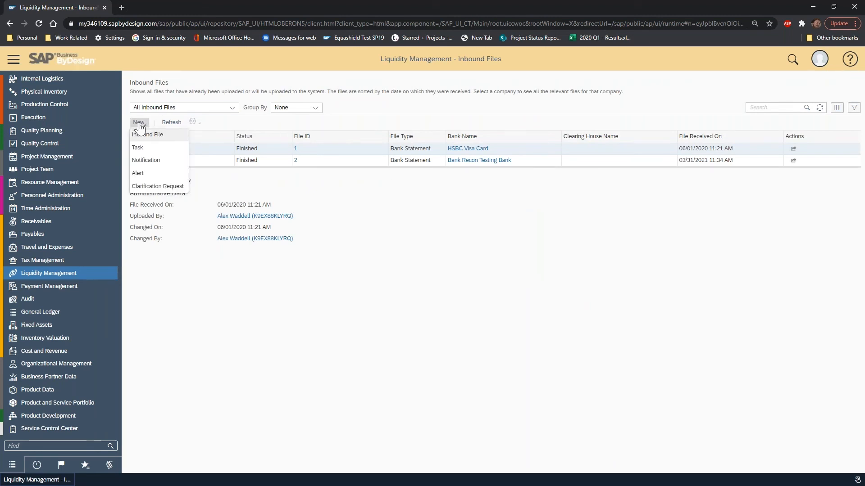
{"action": "left_click", "coordinate": [173, 136]}
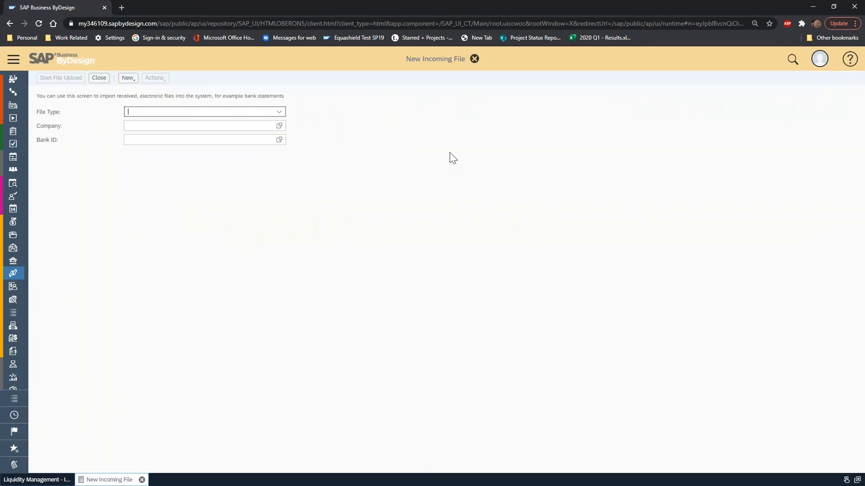
{"action": "left_click", "coordinate": [281, 113]}
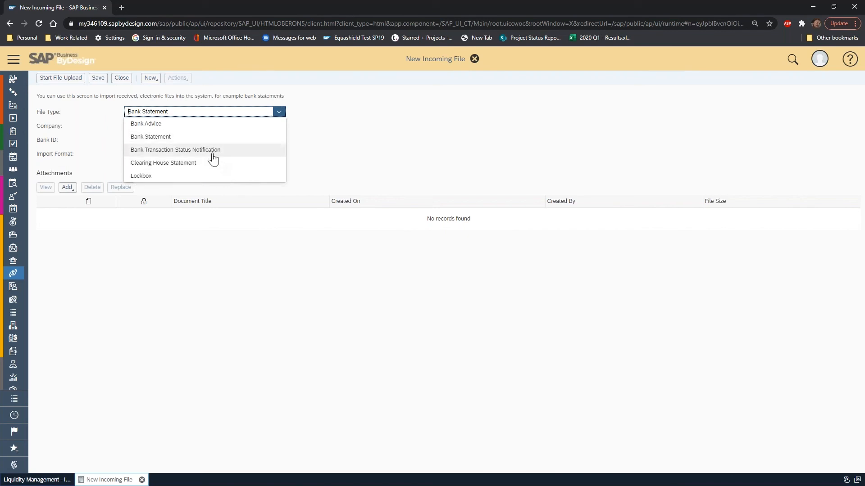
{"action": "left_click", "coordinate": [182, 137]}
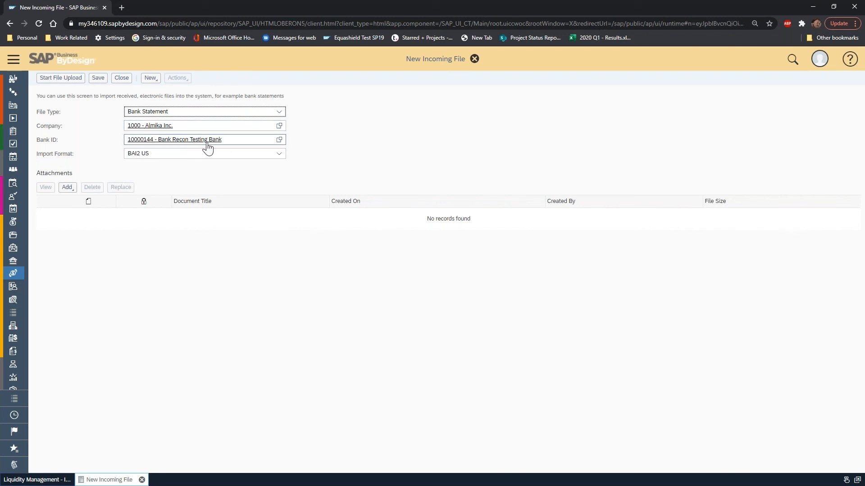
{"action": "left_click", "coordinate": [279, 154]}
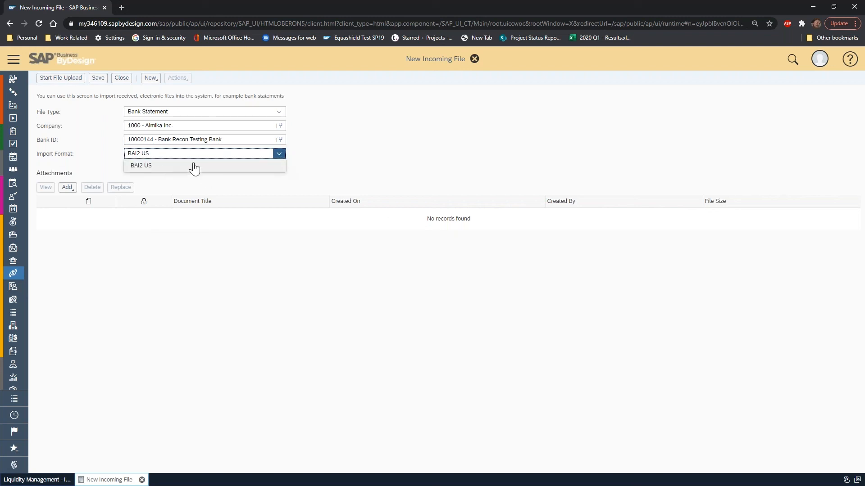
{"action": "left_click", "coordinate": [318, 139]}
Attach the file sample bai file2020103.txt to the incoming file, run the file upload, and close the record
{"action": "left_click", "coordinate": [68, 187]}
{"action": "left_click", "coordinate": [74, 201]}
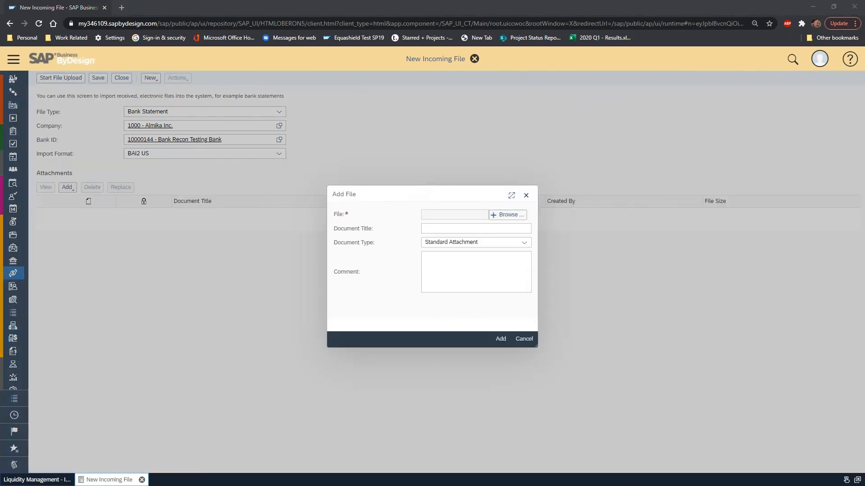
{"action": "left_click_drag", "start_coordinate": [198, 446], "coordinate": [502, 215]}
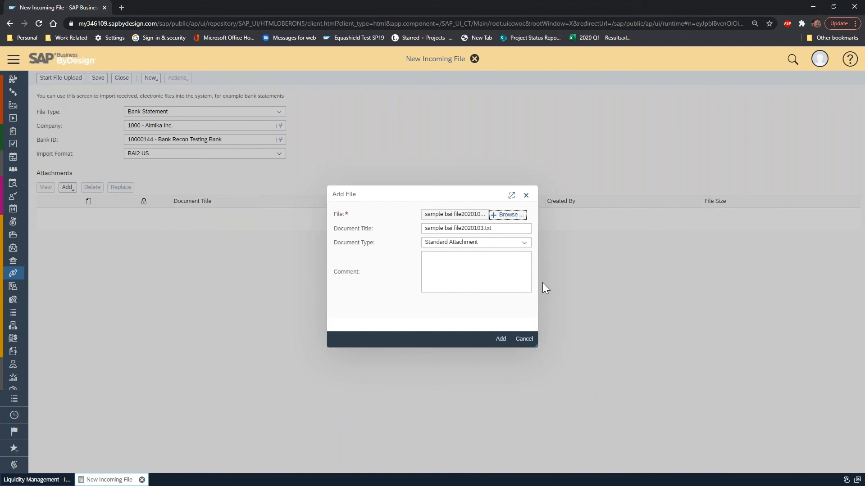
{"action": "left_click", "coordinate": [501, 339]}
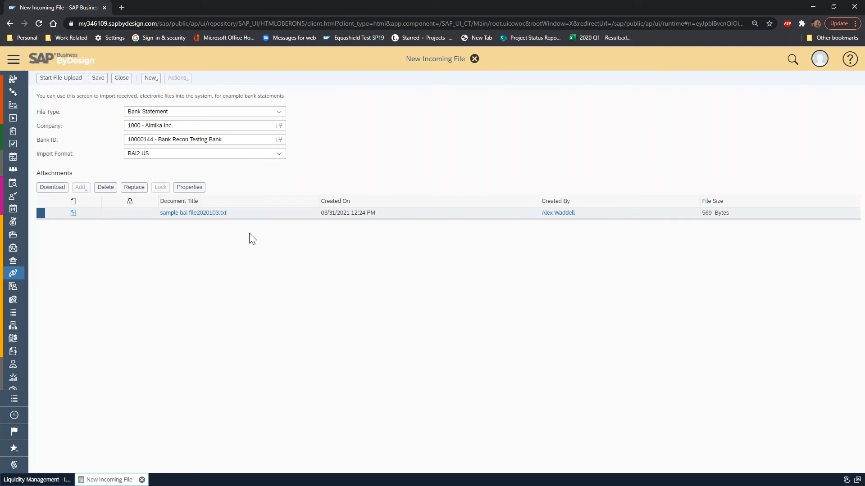
{"action": "left_click", "coordinate": [59, 80]}
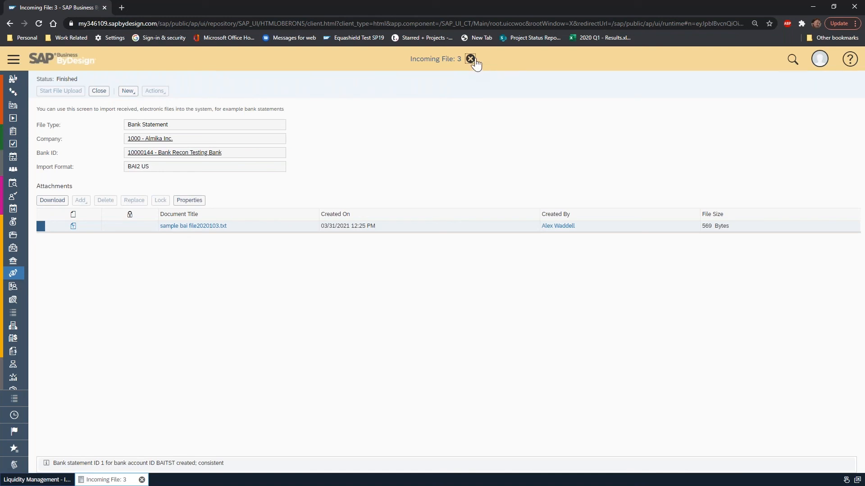
{"action": "left_click", "coordinate": [470, 59]}
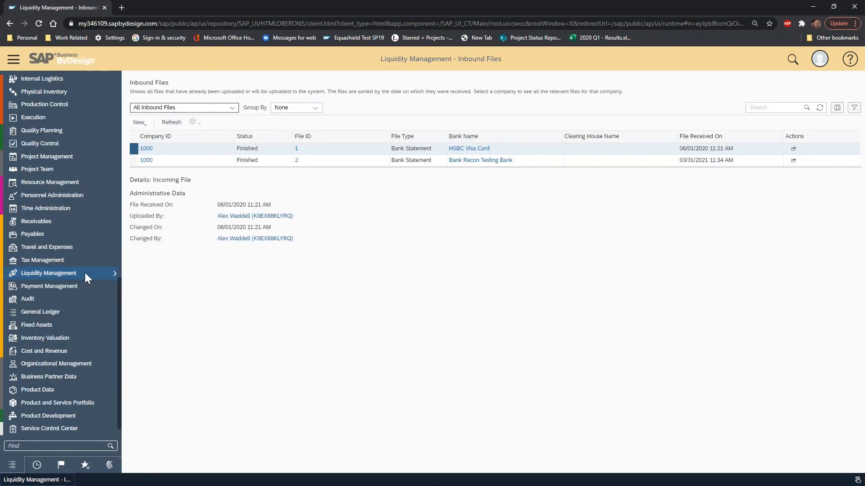
Select the uploaded BAI Testing statement in the Bank Statements list and compare its opening and closing balances with the sample BAI file
{"action": "mouse_move", "coordinate": [85, 273]}
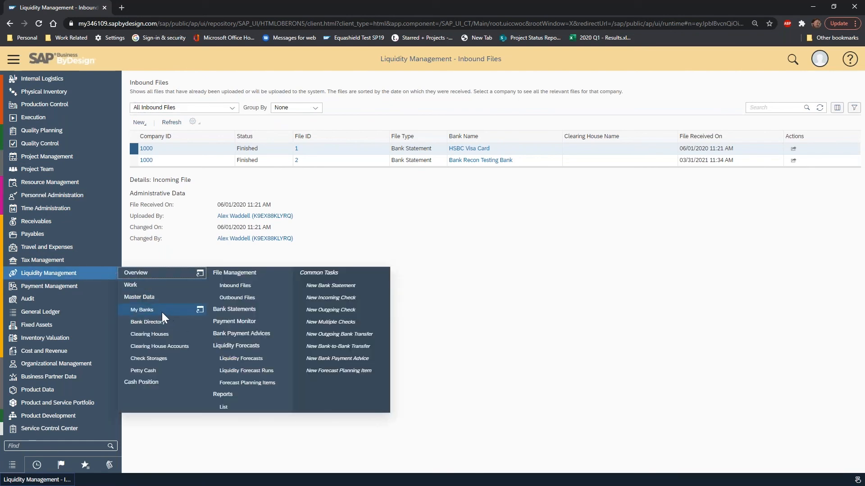
{"action": "left_click", "coordinate": [264, 310]}
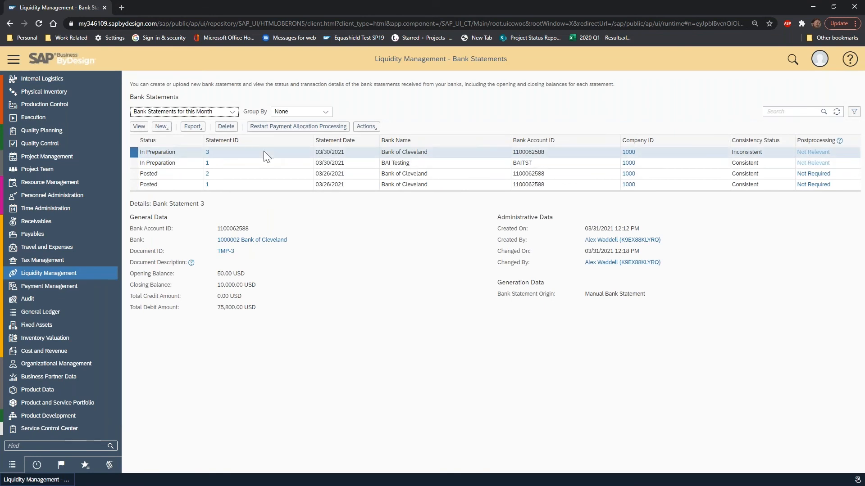
{"action": "left_click", "coordinate": [274, 165]}
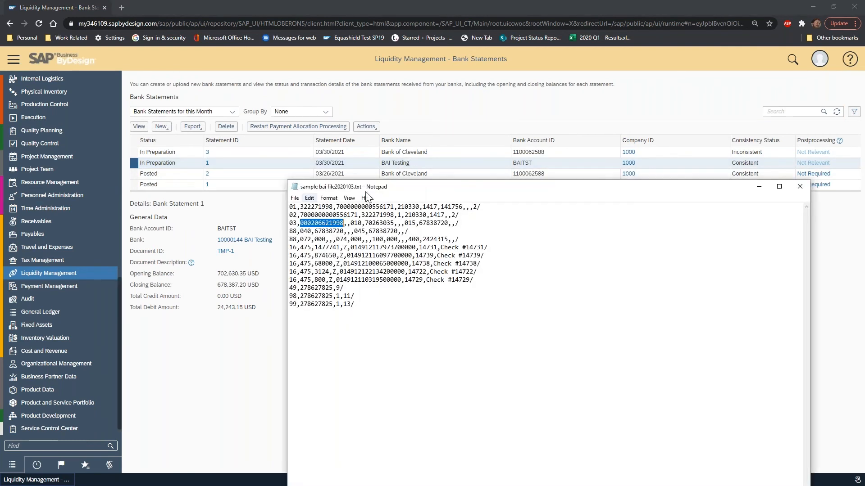
{"action": "left_click_drag", "start_coordinate": [424, 190], "coordinate": [499, 162]}
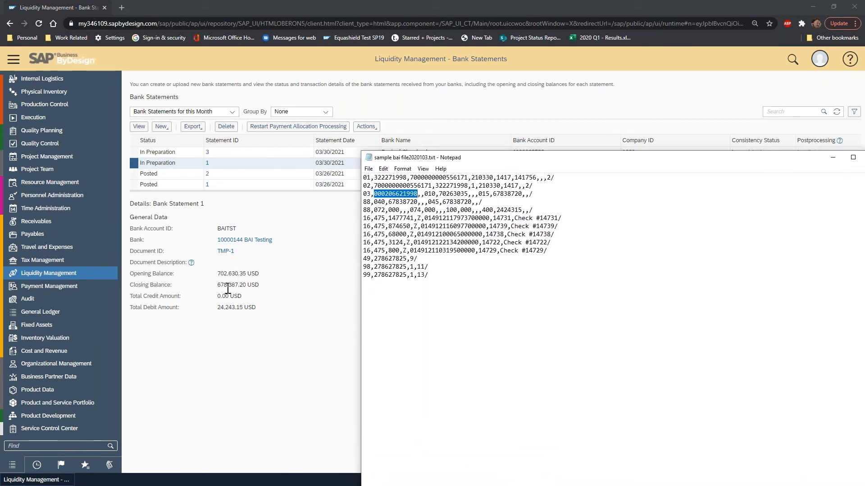
{"action": "left_click", "coordinate": [489, 194]}
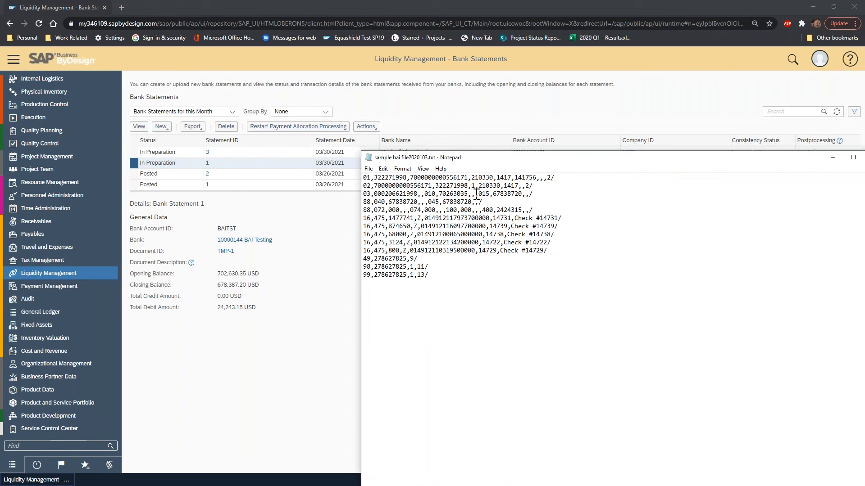
{"action": "left_click_drag", "start_coordinate": [440, 194], "coordinate": [466, 194]}
{"action": "left_click_drag", "start_coordinate": [443, 202], "coordinate": [472, 202]}
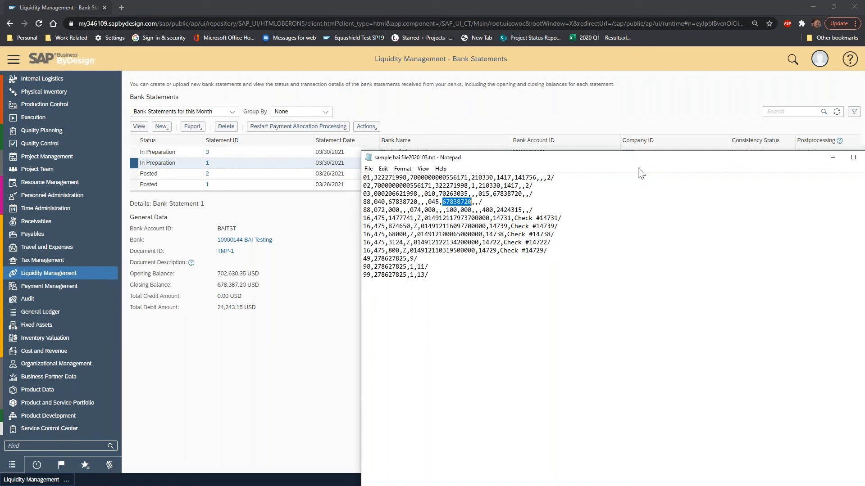
{"action": "left_click_drag", "start_coordinate": [620, 159], "coordinate": [527, 143]}
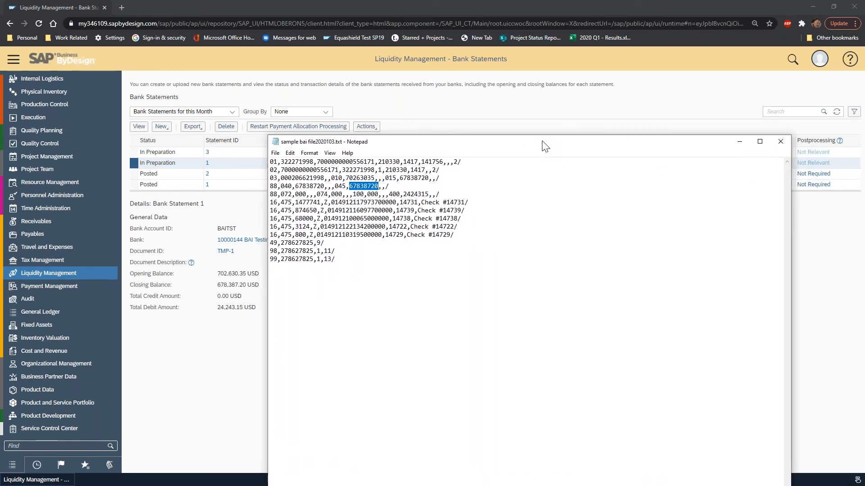
{"action": "left_click_drag", "start_coordinate": [620, 144], "coordinate": [0, 139]}
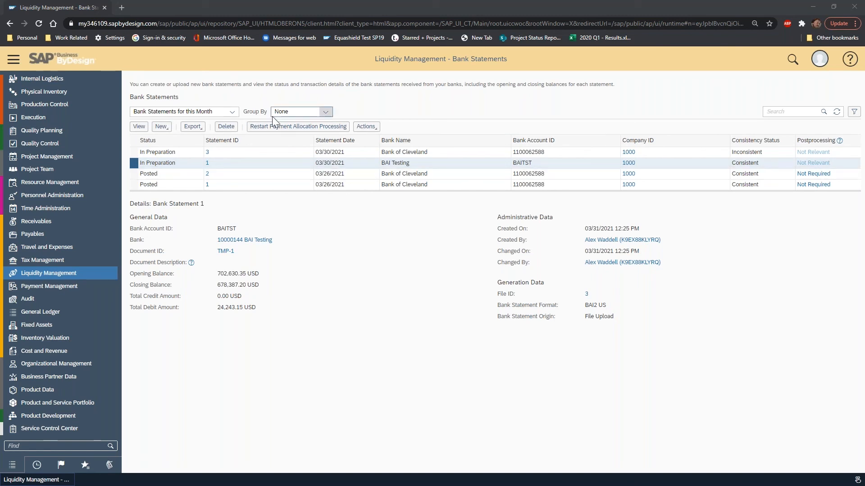
Review the transactions of the uploaded BAI Testing statement and post it, checking its entry in the refreshed Bank Statements list
{"action": "left_click", "coordinate": [140, 128]}
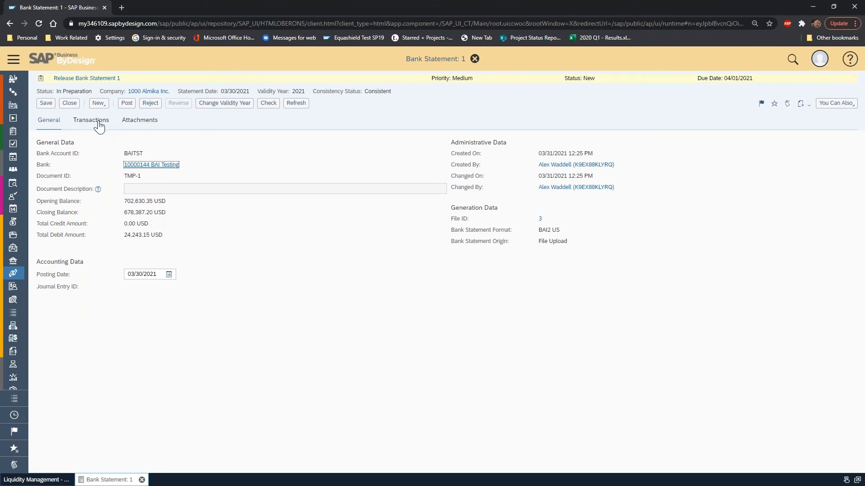
{"action": "left_click", "coordinate": [84, 124]}
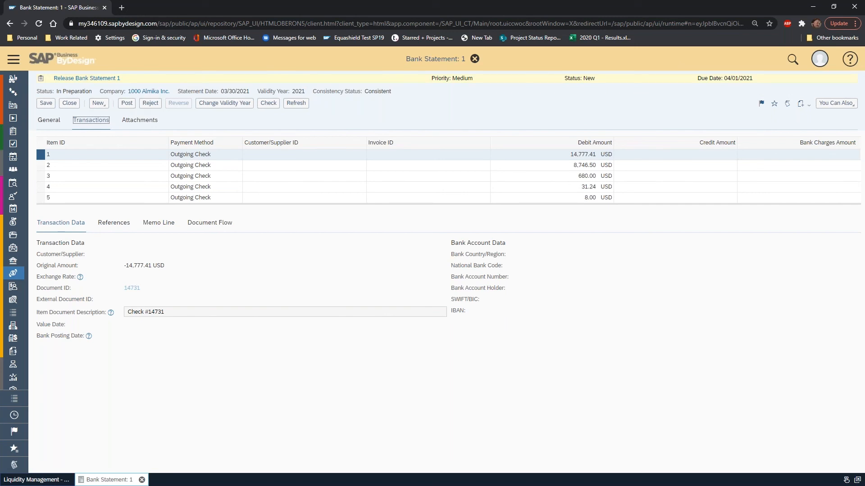
{"action": "left_click", "coordinate": [79, 82]}
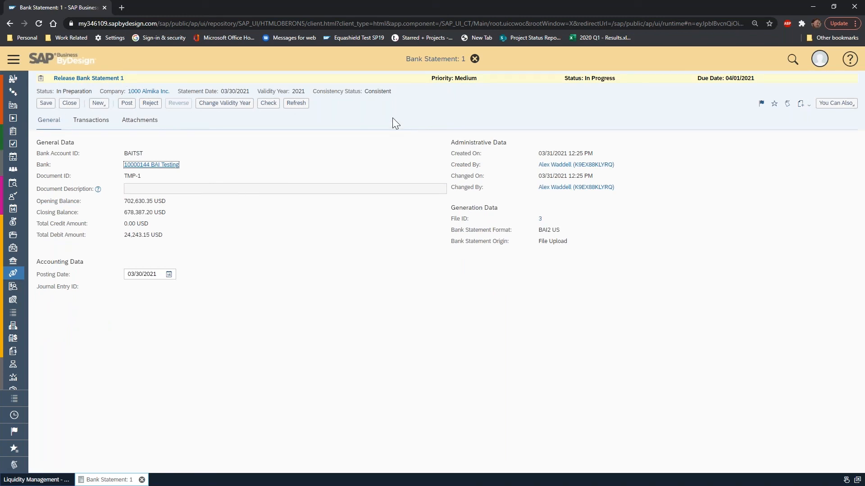
{"action": "left_click", "coordinate": [45, 105]}
{"action": "left_click", "coordinate": [126, 104]}
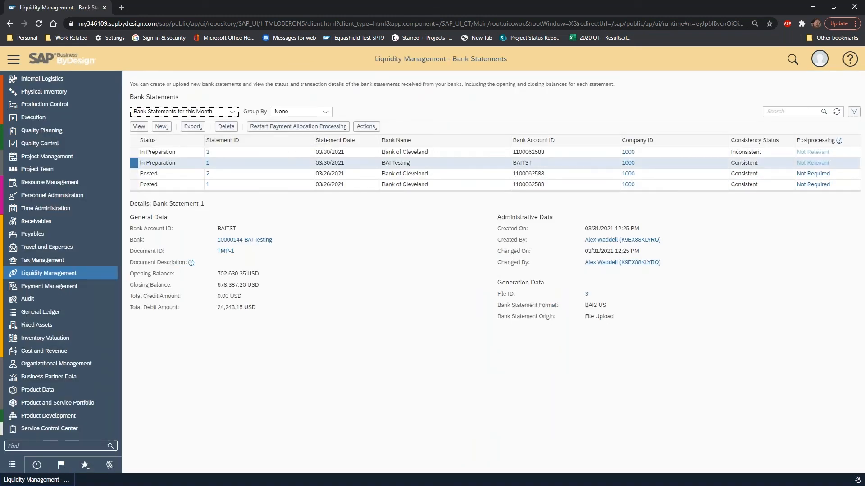
{"action": "left_click", "coordinate": [838, 111]}
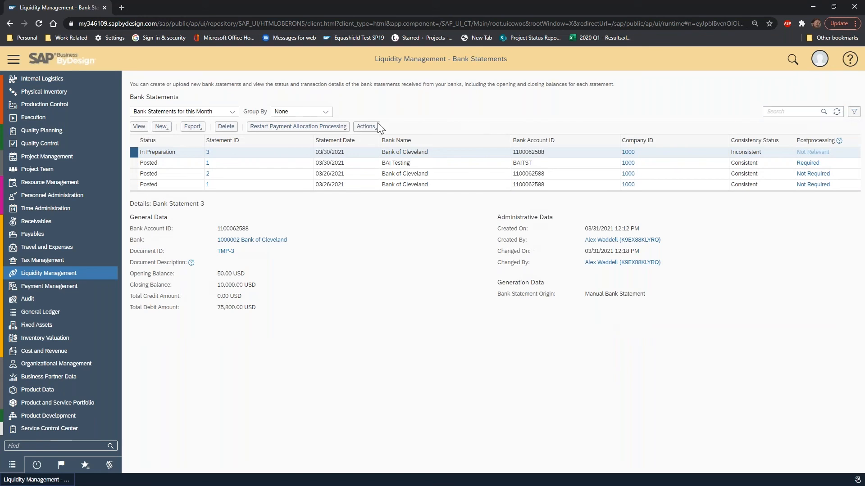
{"action": "left_click", "coordinate": [180, 163]}
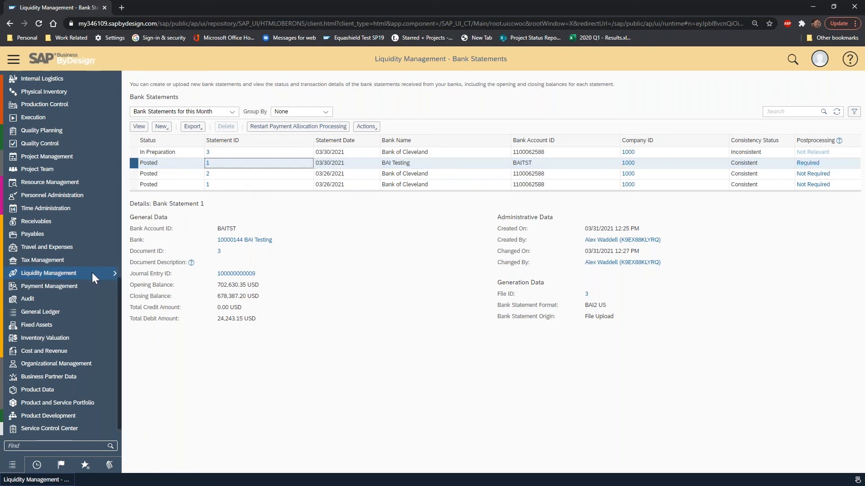
Find the bank statement's IFRS journal entry among today's general ledger postings and examine all its line items, including the cash disbursement clearing lines
{"action": "left_click", "coordinate": [88, 316]}
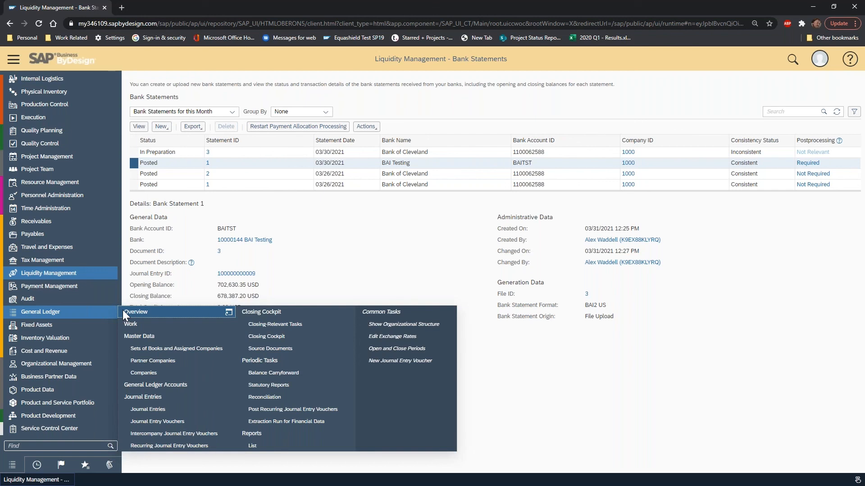
{"action": "left_click", "coordinate": [166, 385]}
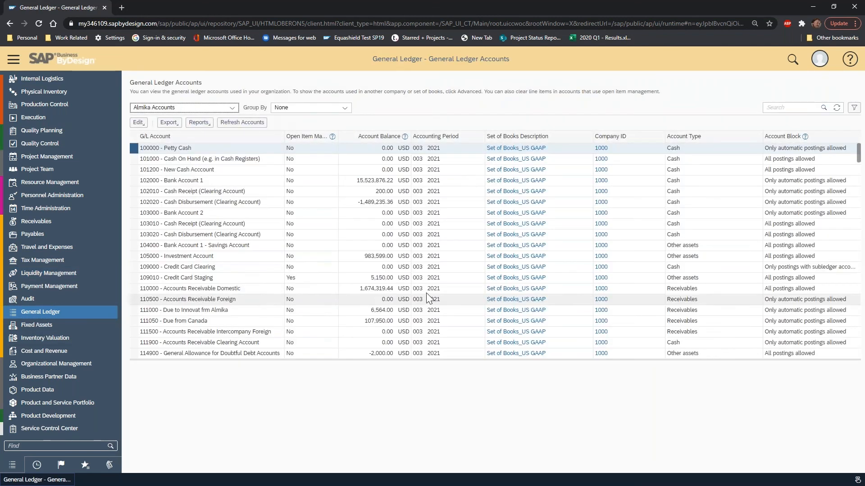
{"action": "mouse_move", "coordinate": [101, 312]}
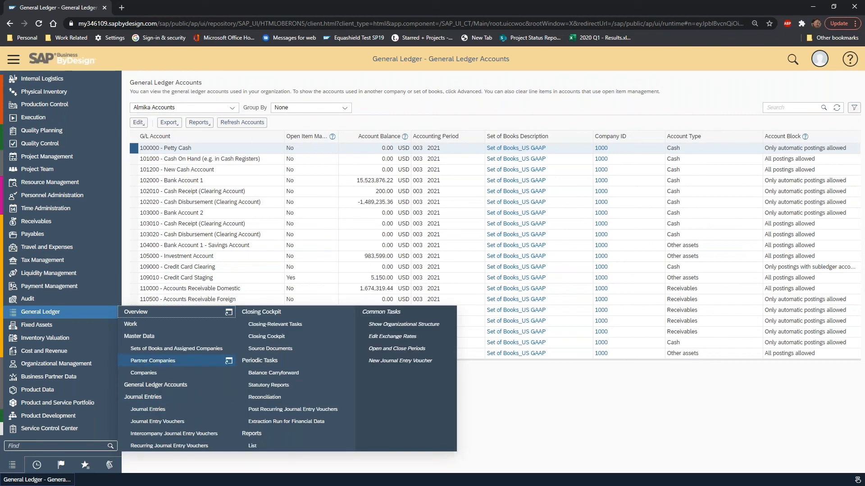
{"action": "left_click", "coordinate": [172, 408]}
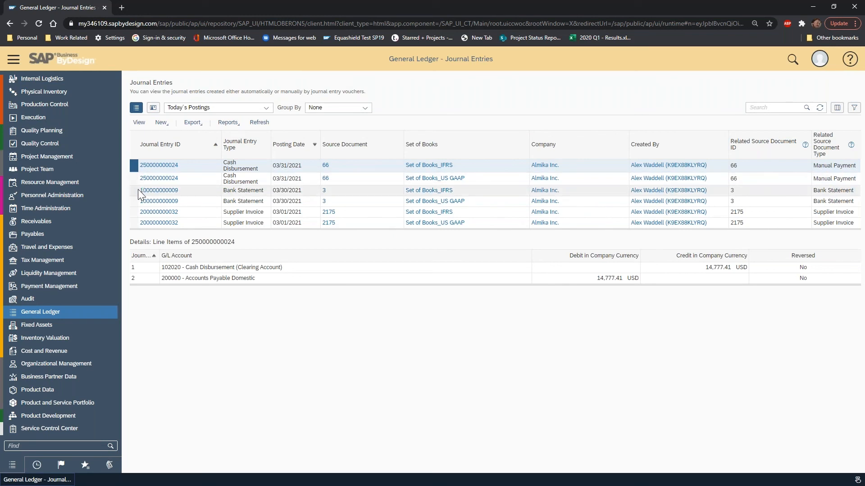
{"action": "left_click", "coordinate": [136, 191]}
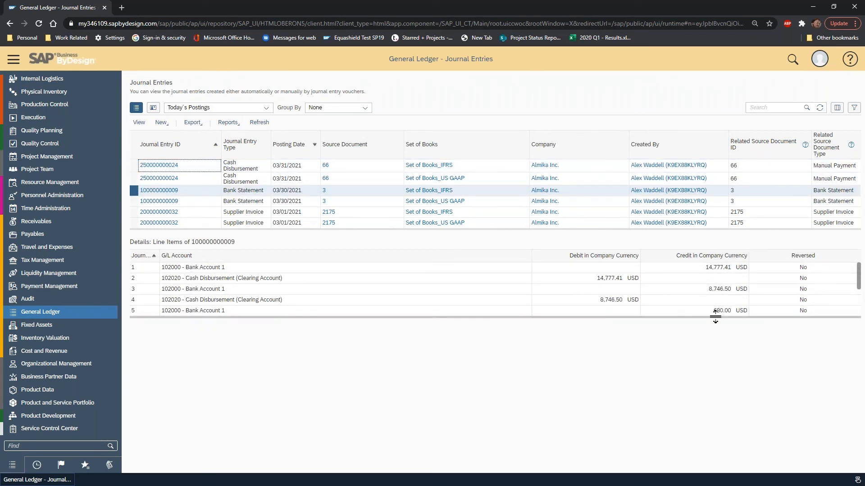
{"action": "left_click_drag", "start_coordinate": [641, 329], "coordinate": [637, 399]}
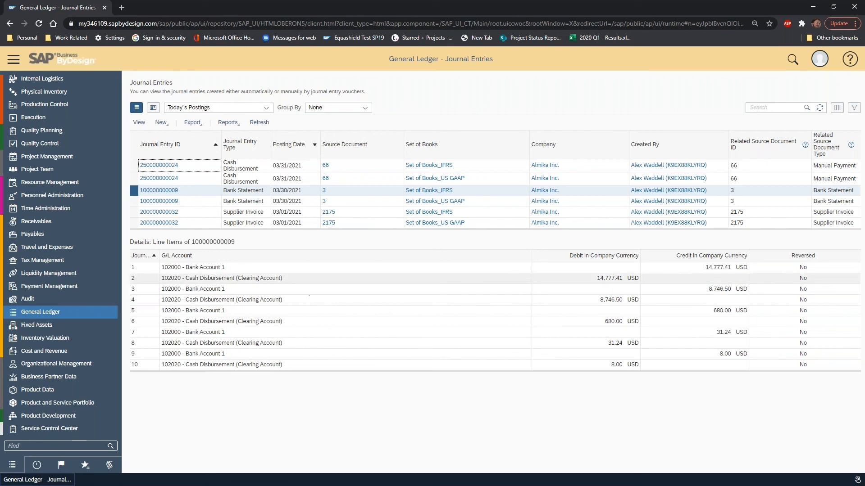
{"action": "left_click", "coordinate": [273, 281]}
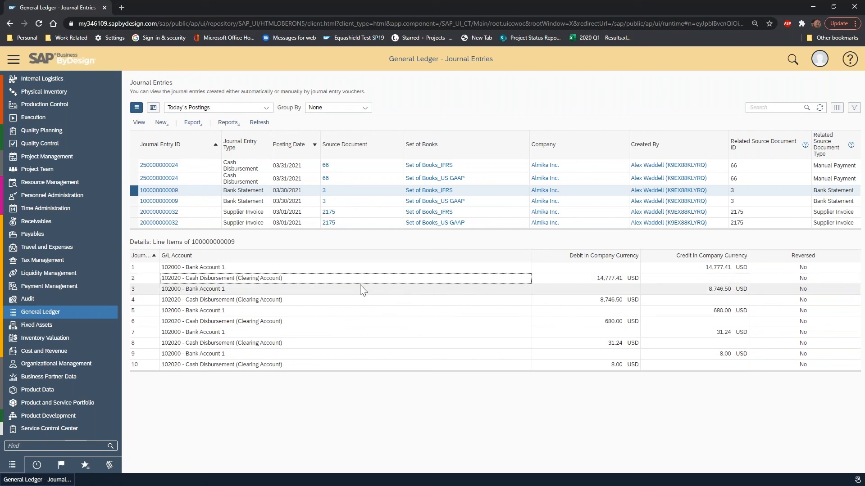
Show the in-preparation payment allocations in Payment Management to examine the items originating from the bank statement
{"action": "mouse_move", "coordinate": [80, 274]}
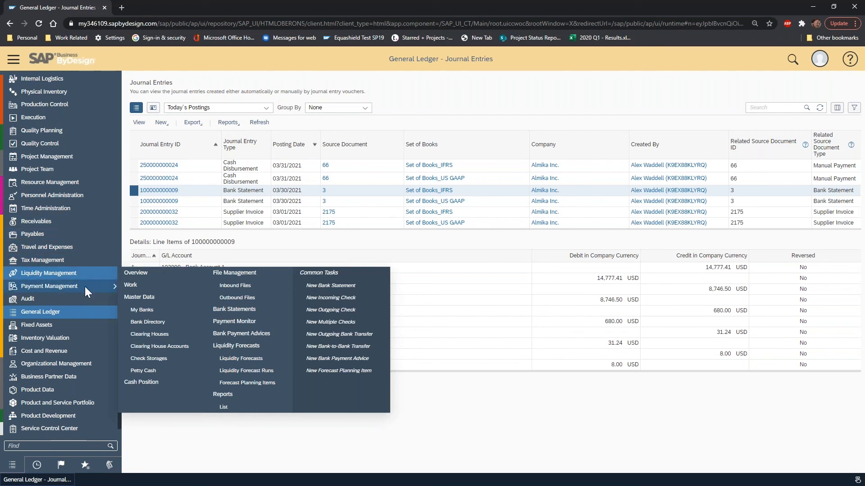
{"action": "left_click", "coordinate": [177, 326]}
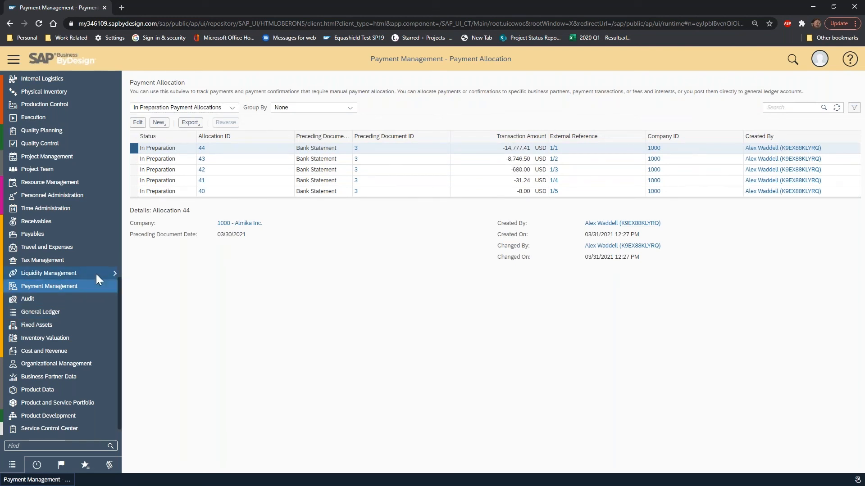
Open the posted BAI Testing statement from this month's bank statements and review which of its transactions require postprocessing
{"action": "mouse_move", "coordinate": [96, 274]}
{"action": "left_click", "coordinate": [237, 310]}
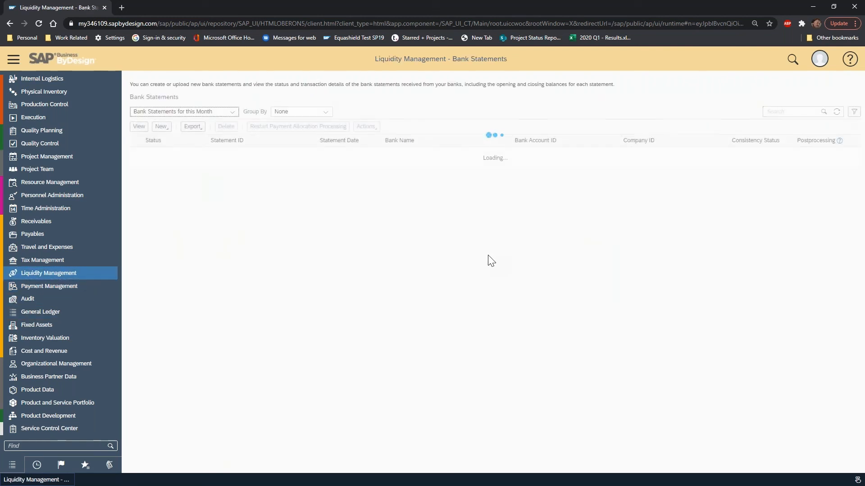
{"action": "left_click", "coordinate": [189, 167]}
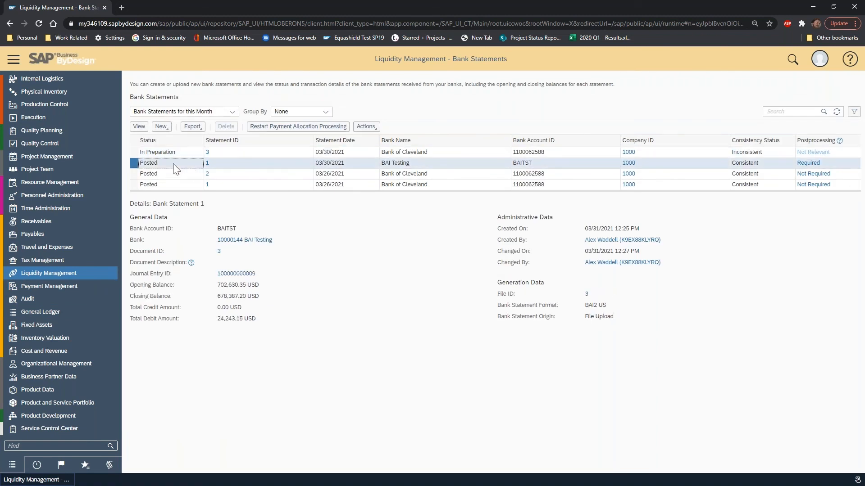
{"action": "left_click", "coordinate": [807, 163]}
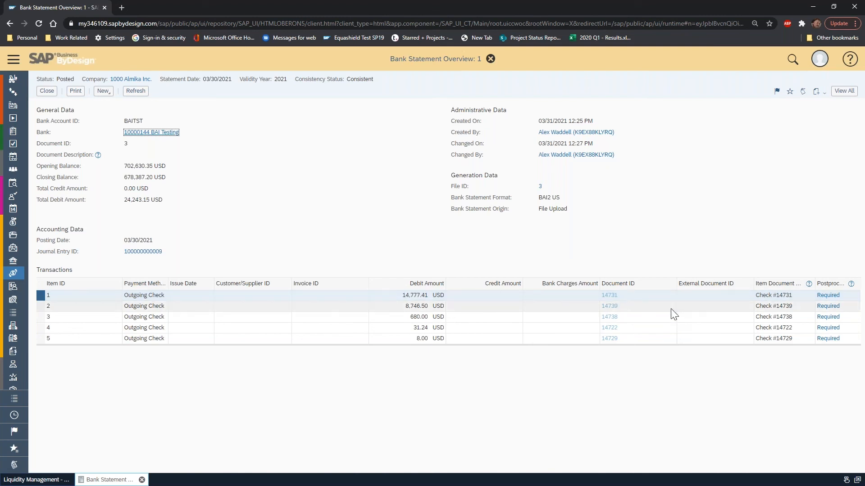
{"action": "left_click", "coordinate": [828, 297]}
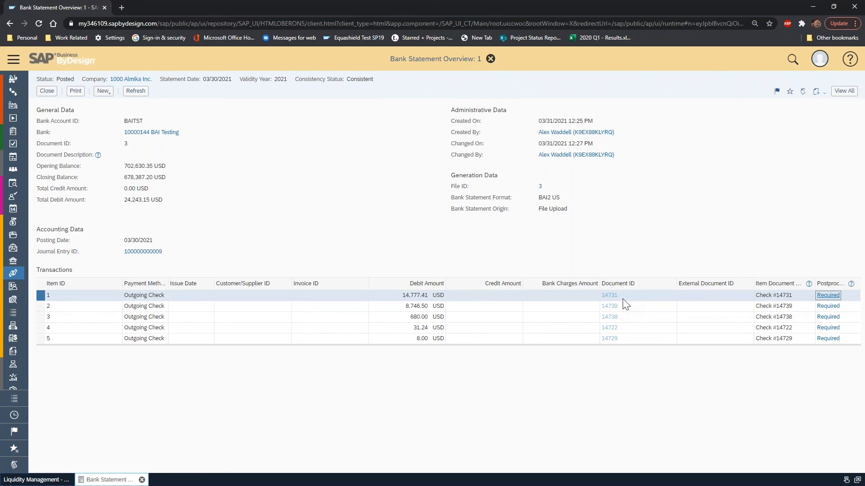
Find the in-transfer outgoing check 14731 to AMS Inc. among today's payments in Payment Monitor and examine its details
{"action": "left_click", "coordinate": [14, 63]}
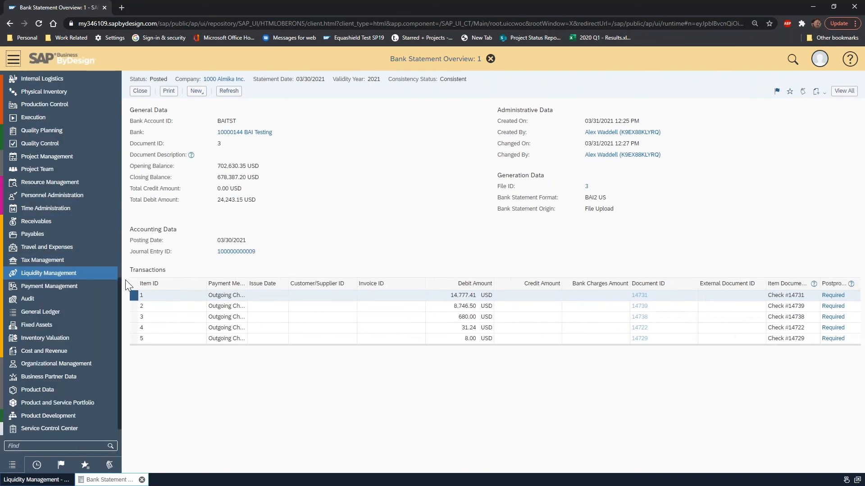
{"action": "mouse_move", "coordinate": [93, 285]}
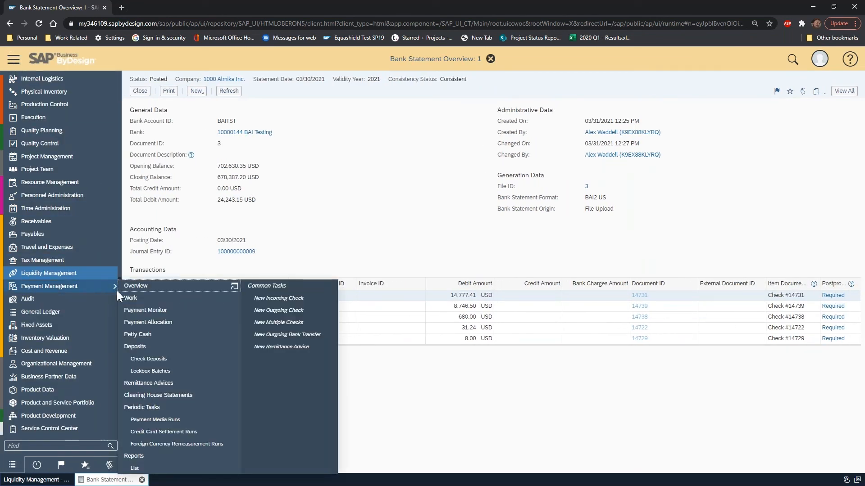
{"action": "left_click", "coordinate": [168, 310]}
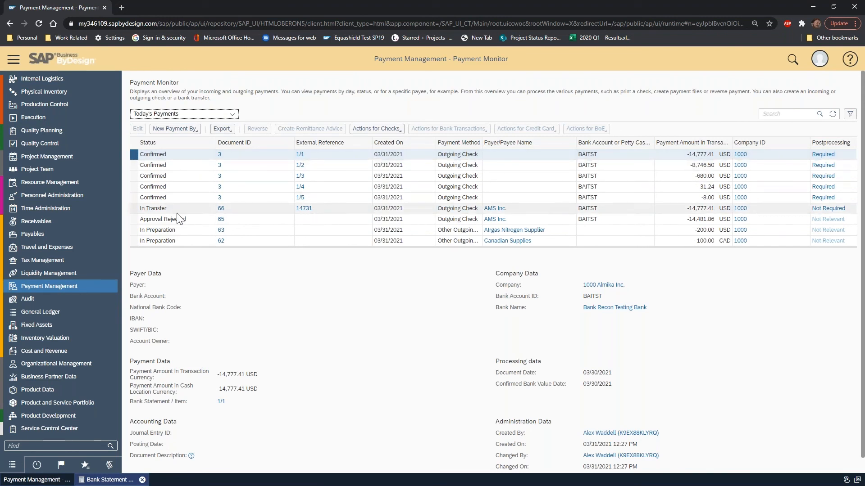
{"action": "left_click", "coordinate": [133, 207]}
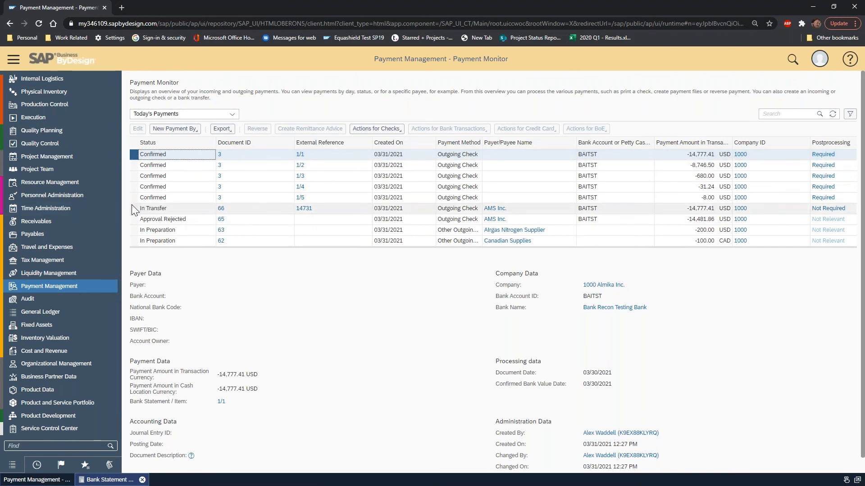
{"action": "left_click", "coordinate": [287, 212]}
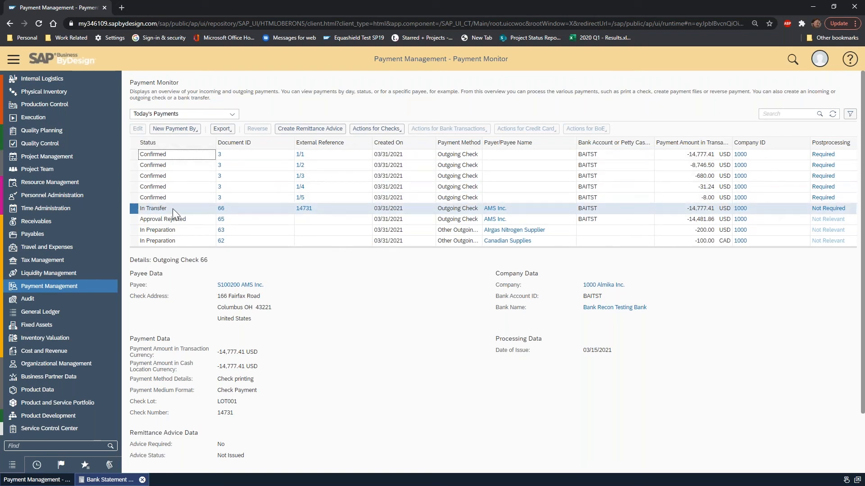
Open the payment allocation for the bank statement's check 14731 transaction and examine its matched payment confirmations
{"action": "left_click", "coordinate": [105, 479]}
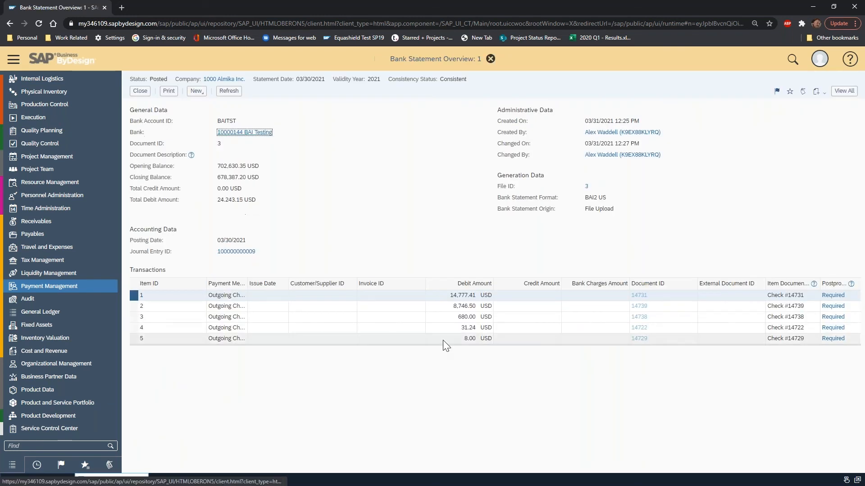
{"action": "left_click", "coordinate": [834, 298]}
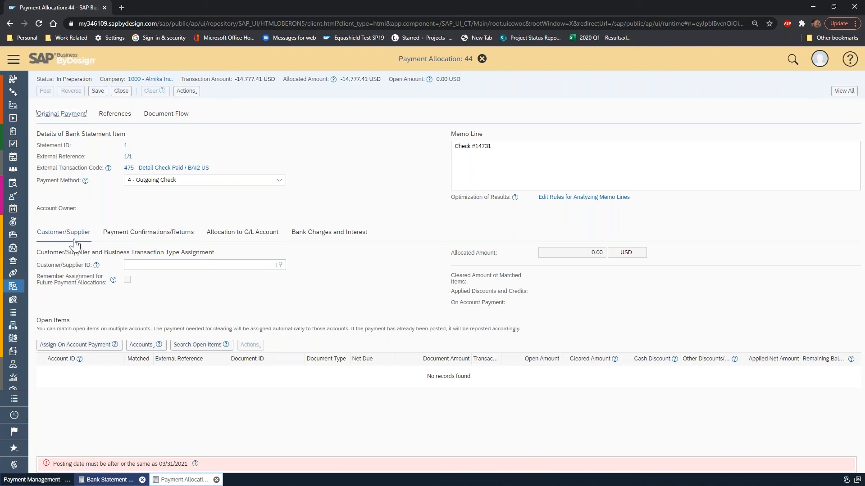
{"action": "left_click", "coordinate": [126, 244]}
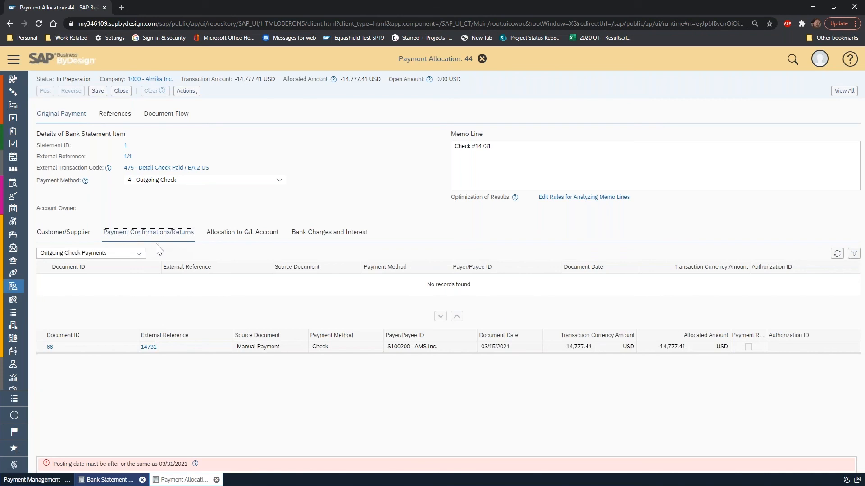
Try unassigning check 14731 to view the alternative G/L account allocation, and close the payment allocation without saving
{"action": "left_click", "coordinate": [178, 351]}
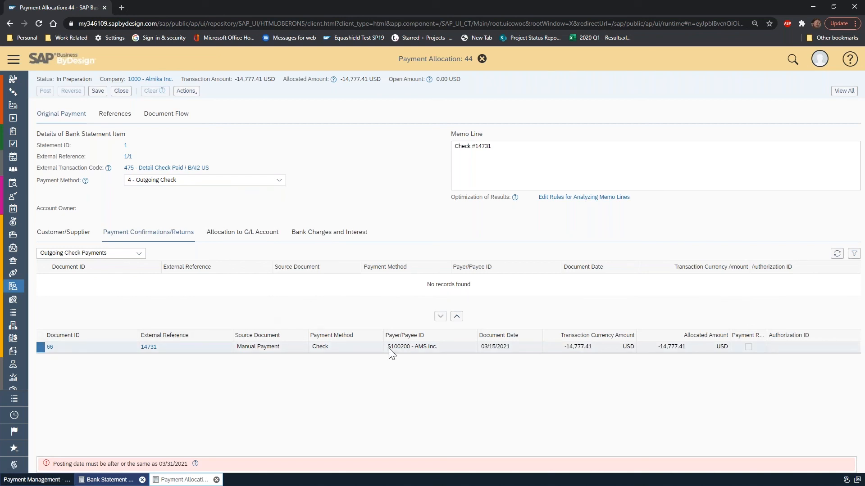
{"action": "left_click", "coordinate": [457, 317]}
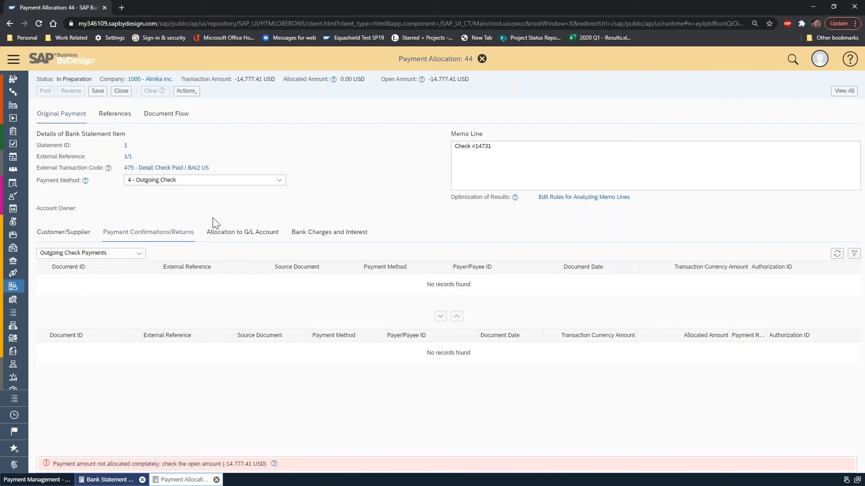
{"action": "left_click", "coordinate": [245, 238]}
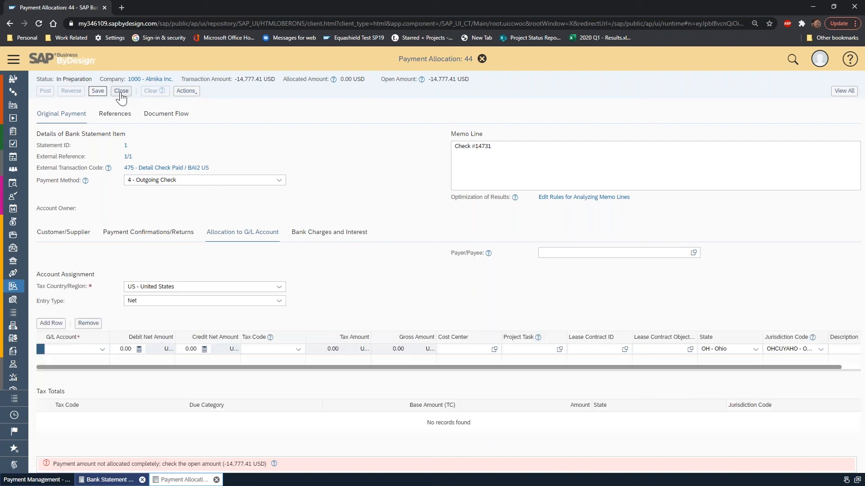
{"action": "left_click", "coordinate": [120, 91]}
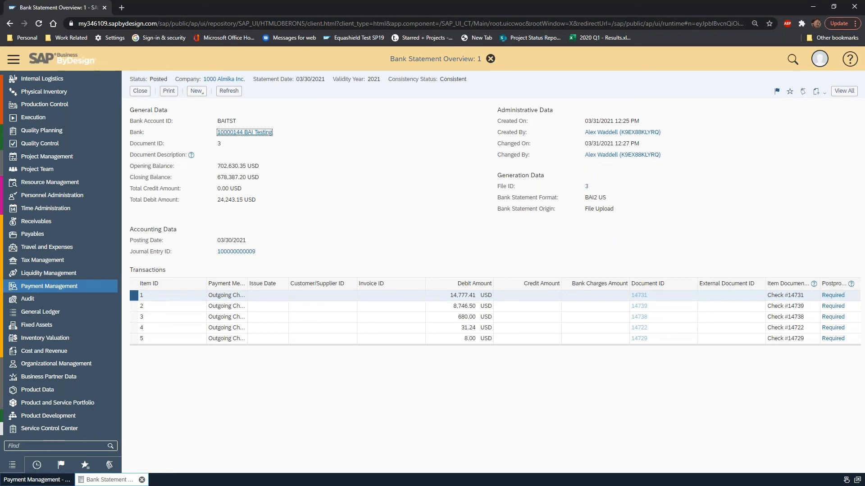
{"action": "left_click", "coordinate": [653, 304]}
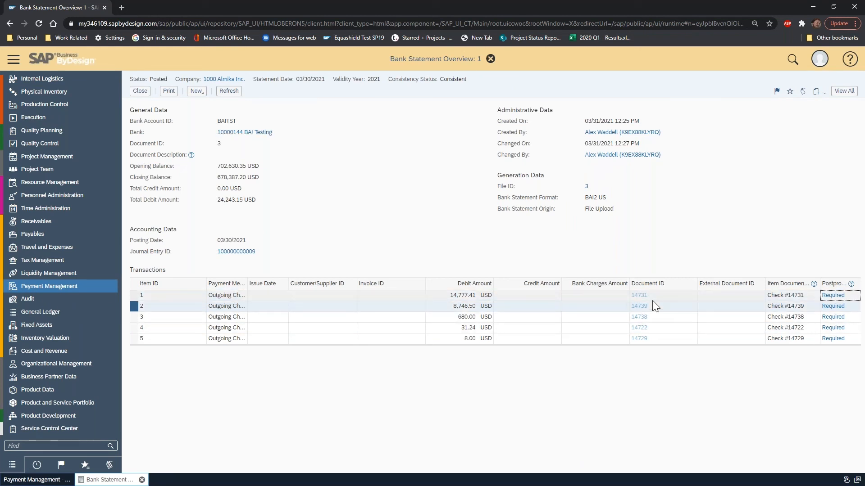